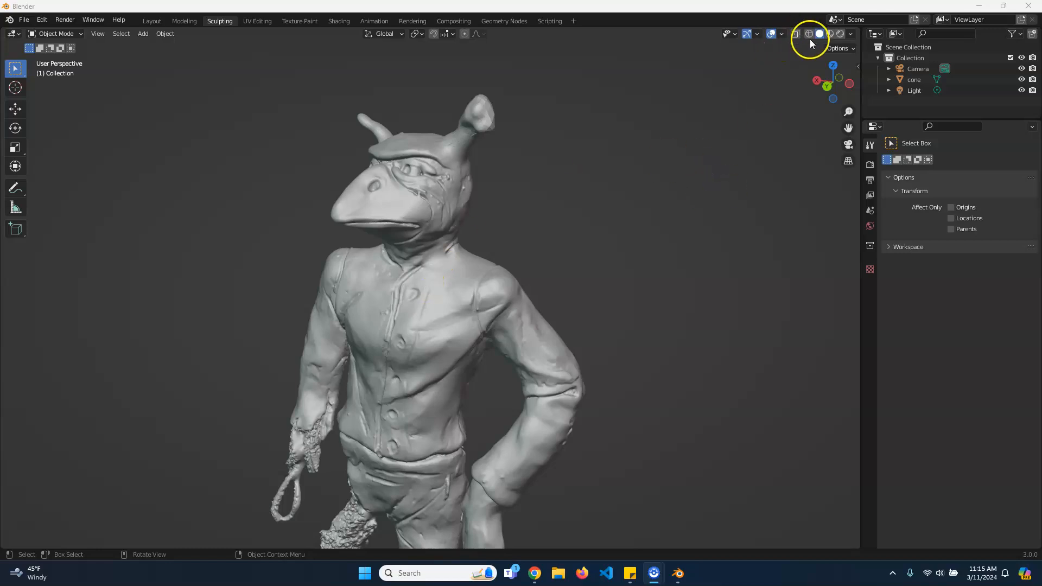
- Show the wireframe overlay to examine the figure's mesh density around the chest, and turn the overlay off again
{"action": "left_click", "coordinate": [783, 34]}
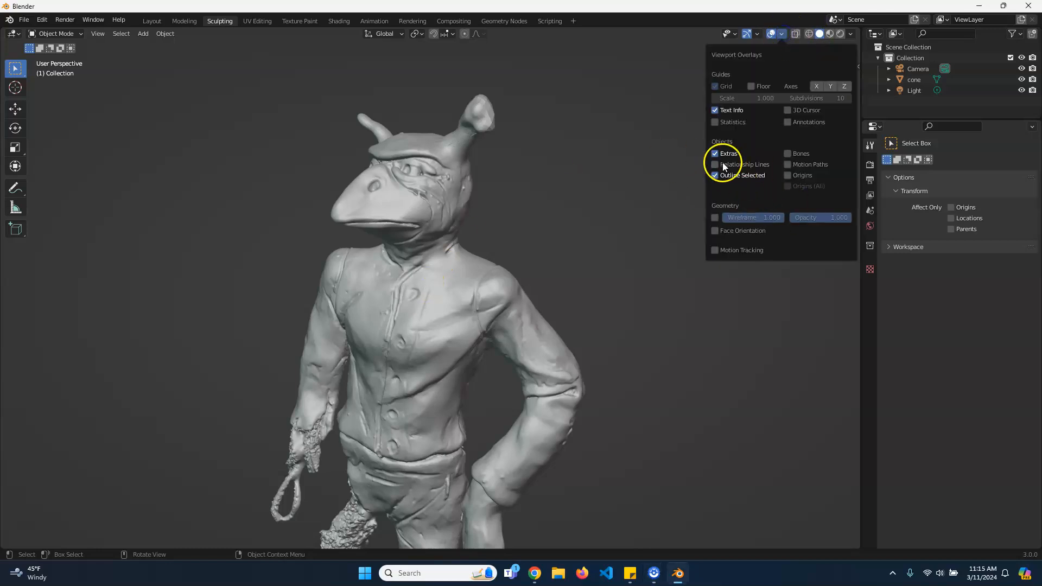
{"action": "left_click", "coordinate": [714, 218]}
{"action": "scroll", "coordinate": [424, 388], "scroll_direction": "up", "scroll_amount": 8}
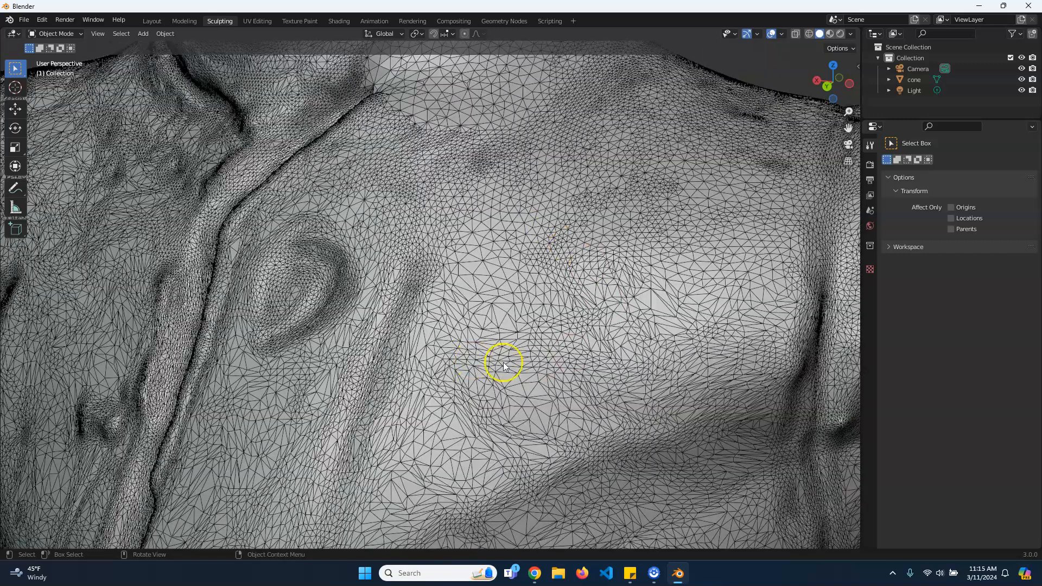
{"action": "scroll", "coordinate": [650, 379], "scroll_direction": "down", "scroll_amount": 8}
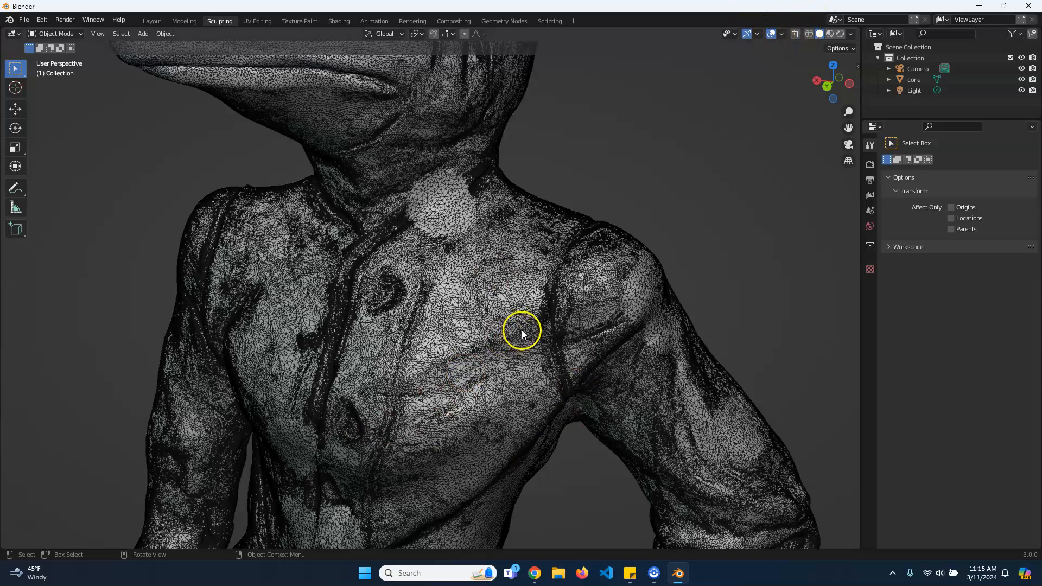
{"action": "left_click", "coordinate": [781, 35]}
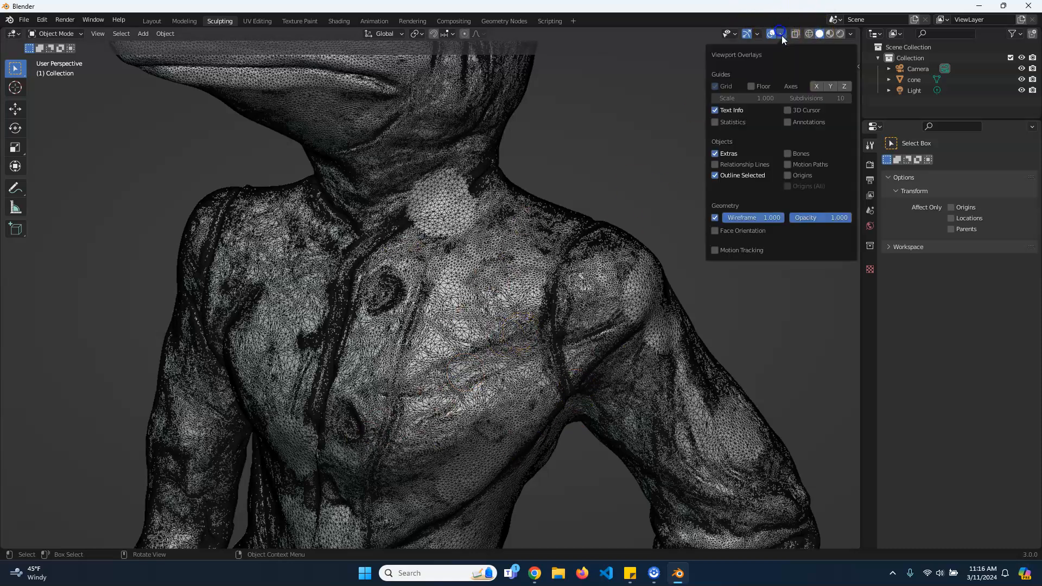
{"action": "left_click", "coordinate": [715, 219]}
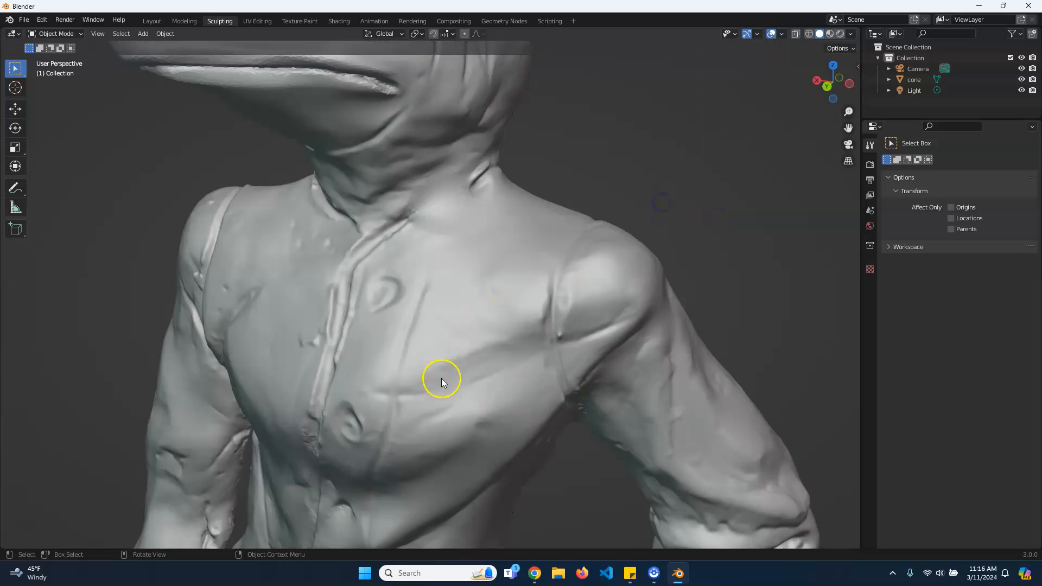
{"action": "scroll", "coordinate": [577, 298], "scroll_direction": "down", "scroll_amount": 6}
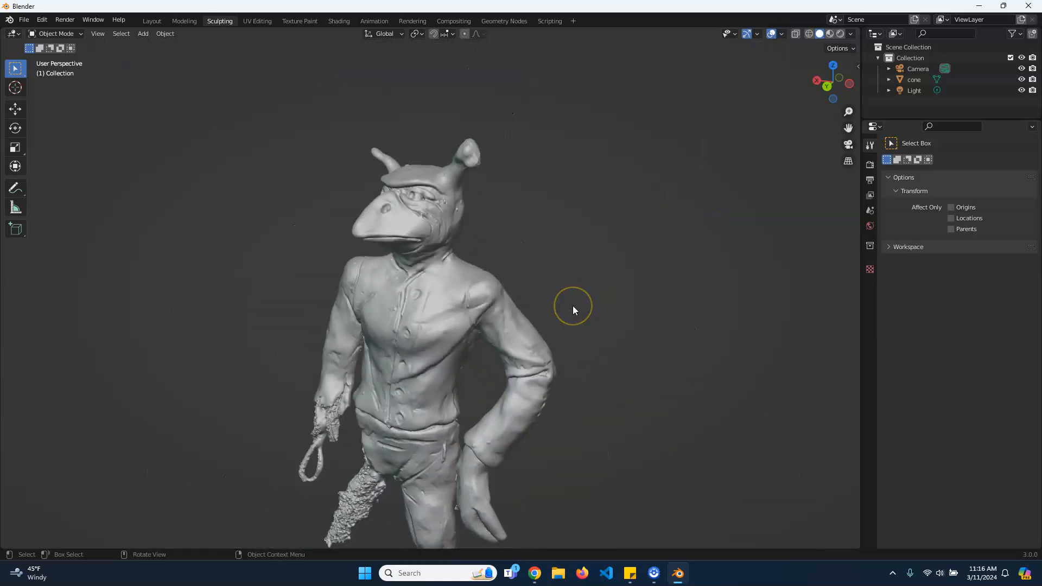
- In the Modeling workspace, duplicate the cone object and leave the copy in its original position
{"action": "left_click", "coordinate": [181, 23]}
{"action": "left_click", "coordinate": [914, 80]}
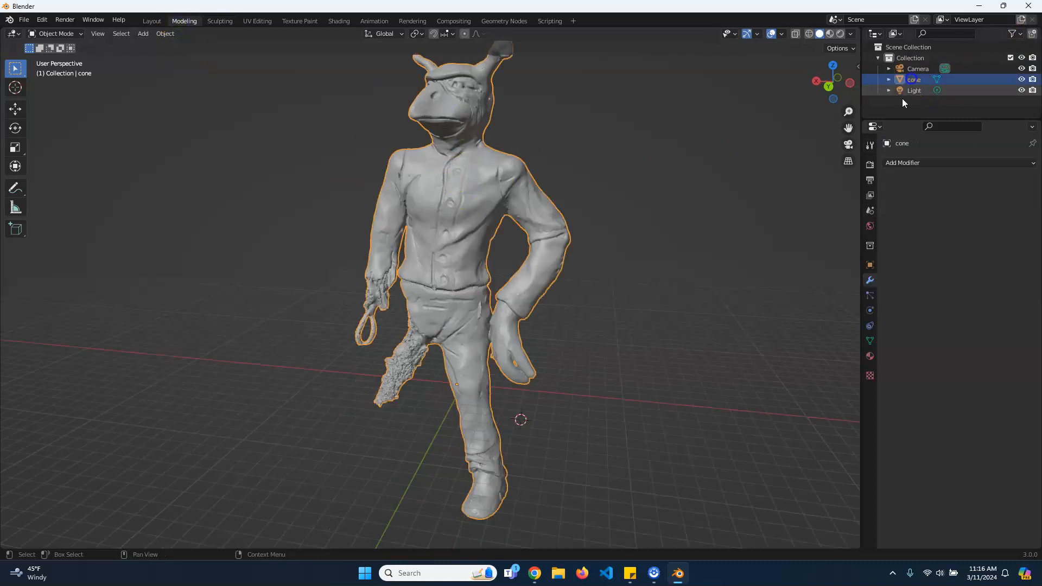
{"action": "right_click", "coordinate": [456, 190]}
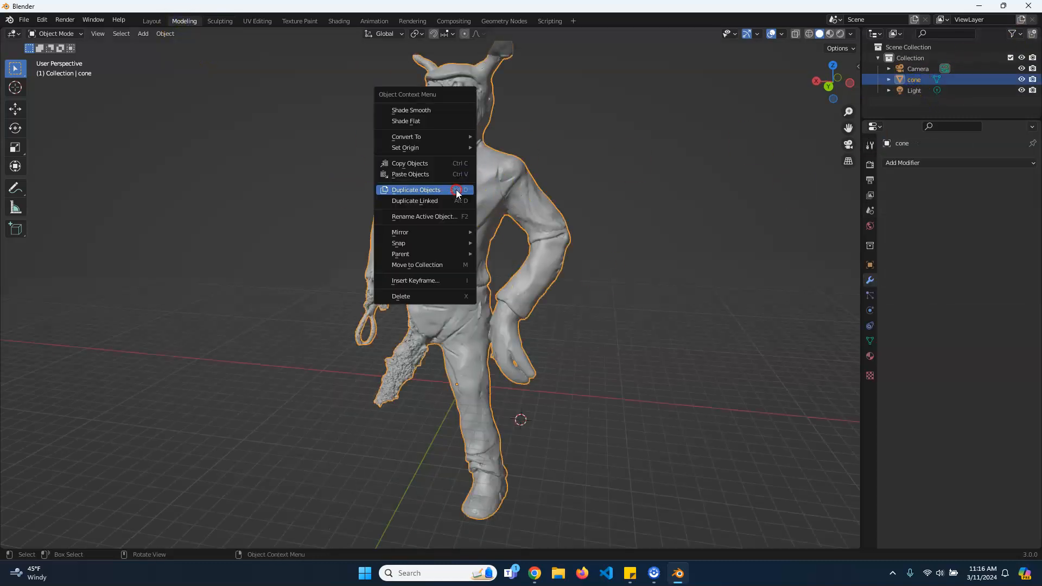
{"action": "left_click", "coordinate": [429, 190]}
{"action": "key", "text": "Escape"}
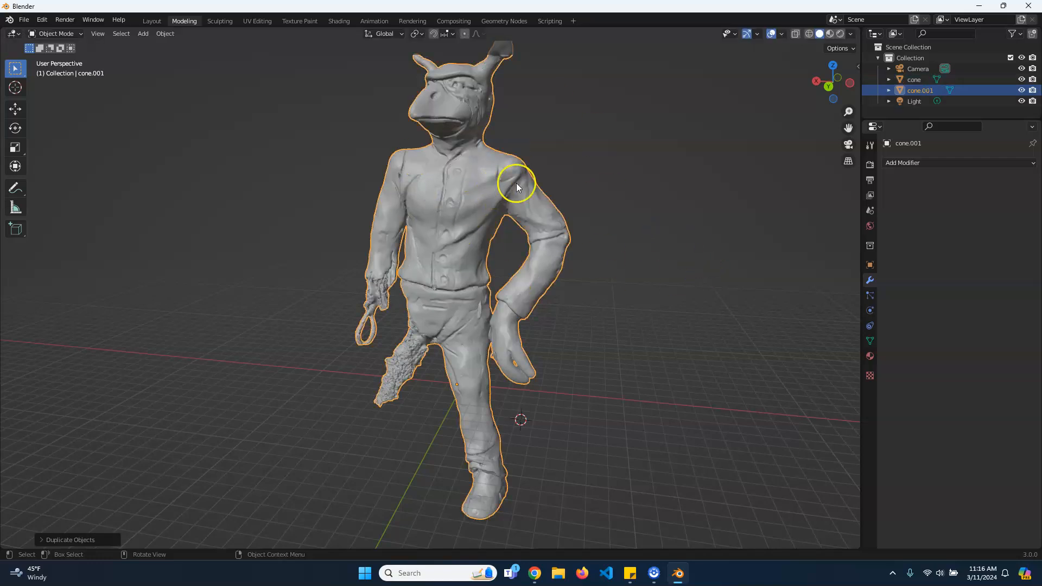
- Hide the original cone object in the viewport and select the duplicate cone.001
{"action": "left_click", "coordinate": [915, 79]}
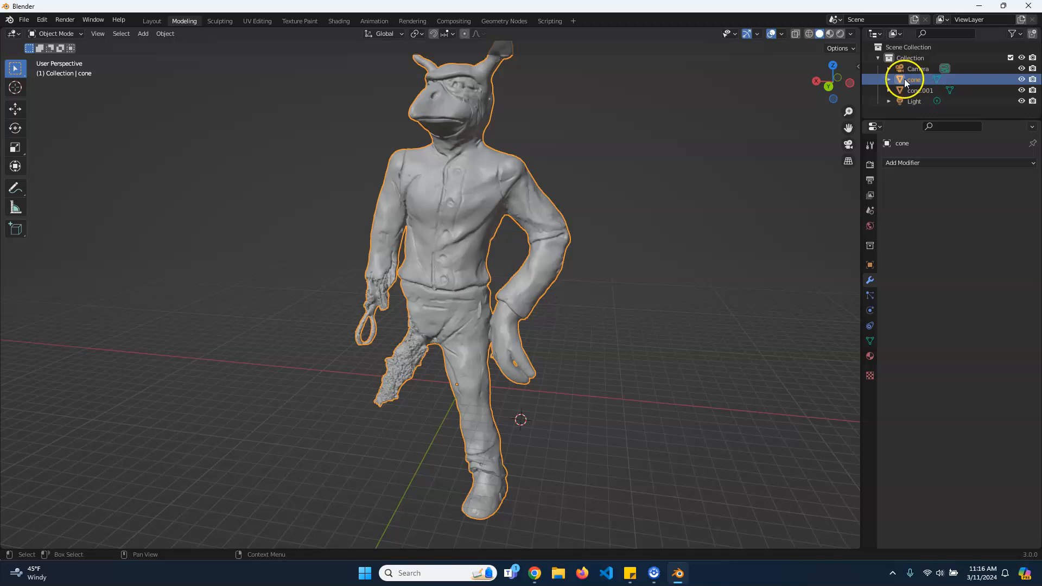
{"action": "left_click", "coordinate": [1021, 79]}
{"action": "left_click", "coordinate": [447, 217]}
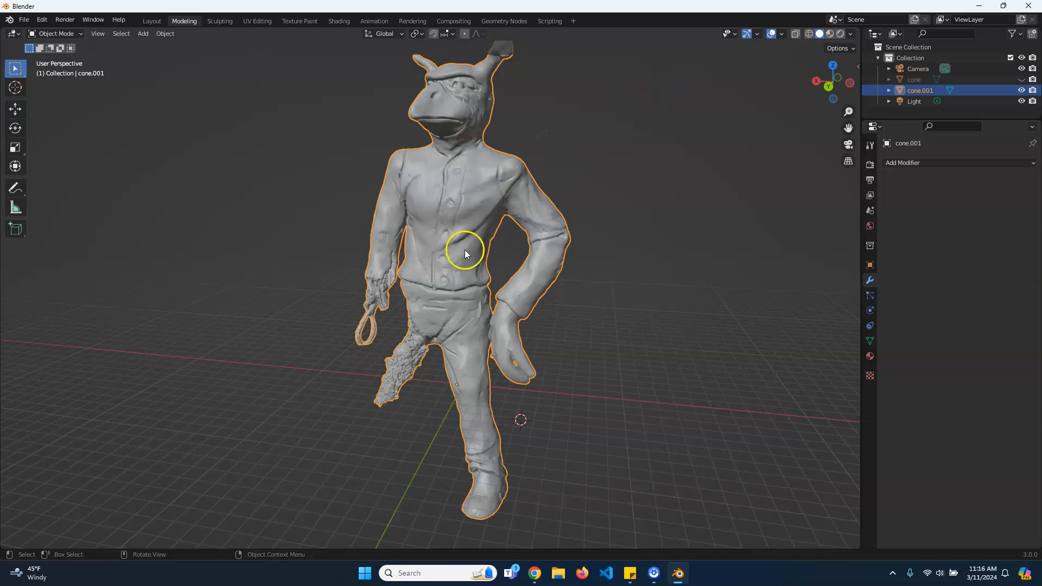
- Duplicate cone.001 in place and delete the extra copy
{"action": "right_click", "coordinate": [468, 204]}
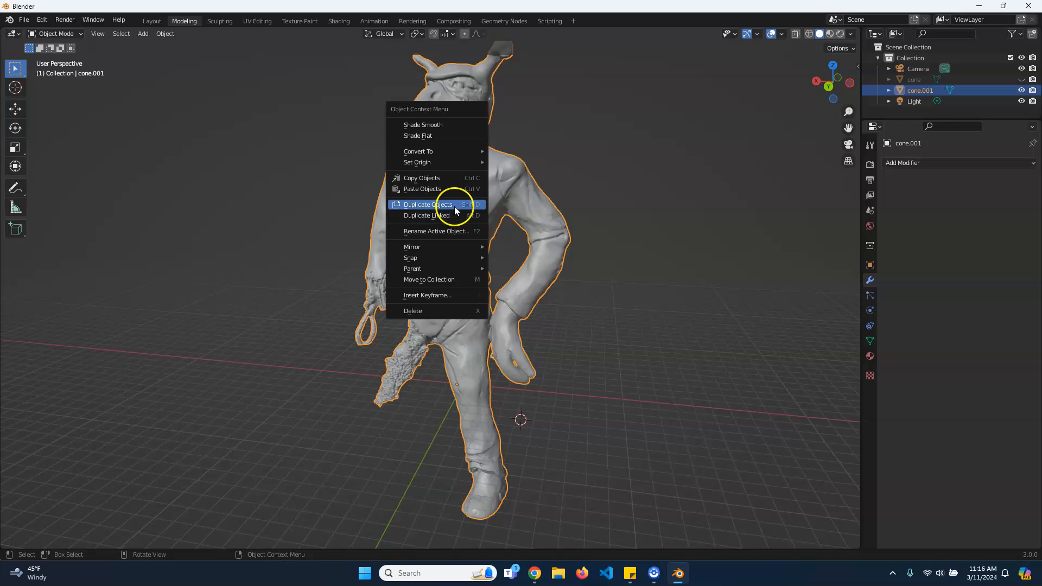
{"action": "left_click", "coordinate": [455, 206]}
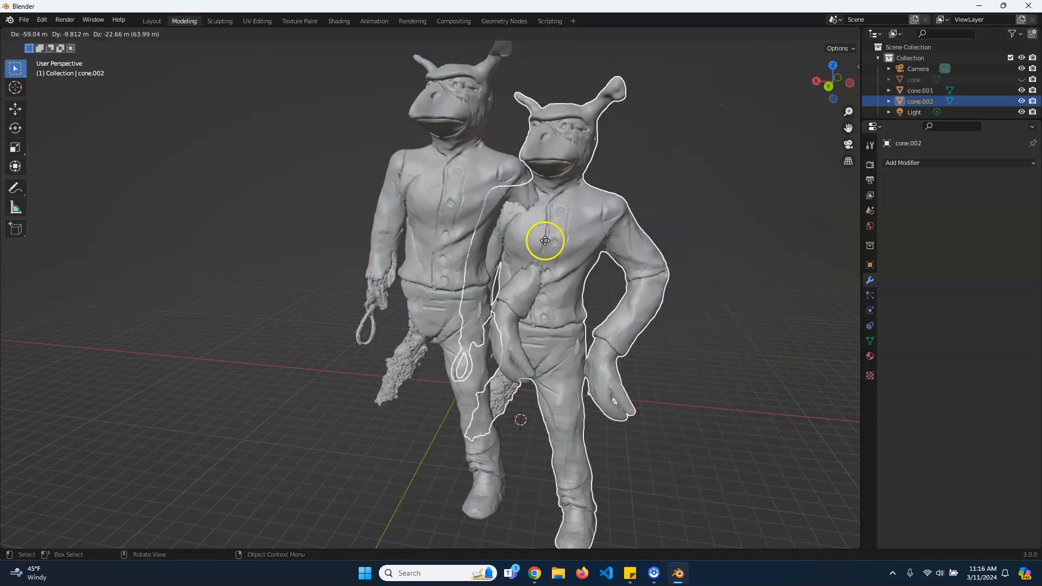
{"action": "right_click", "coordinate": [717, 221]}
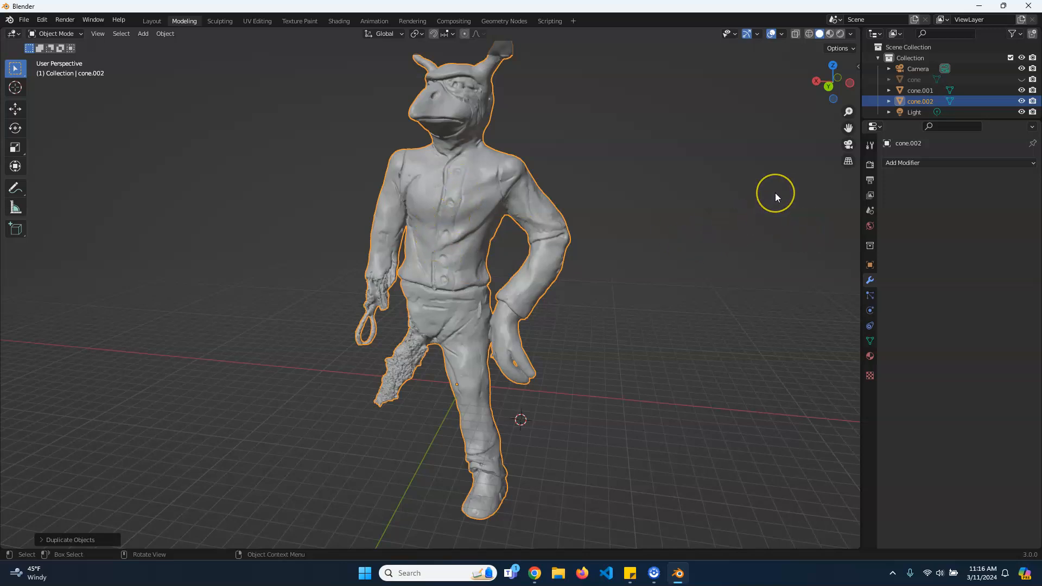
{"action": "key", "text": "Delete"}
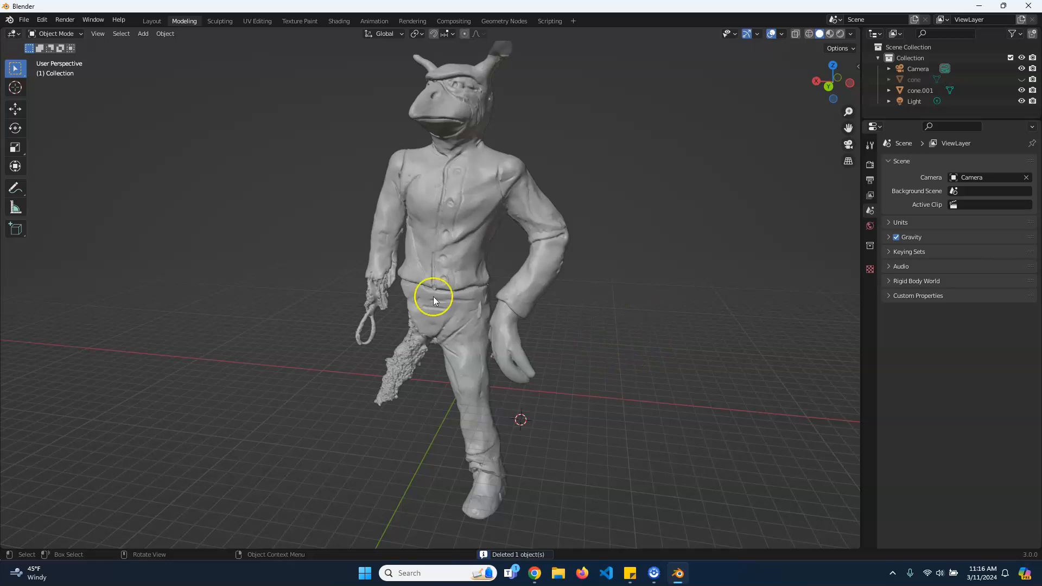
- Select cone.001, switch to the Sculpting workspace and expand the sculpt tool's Remesh settings
{"action": "left_click", "coordinate": [489, 196]}
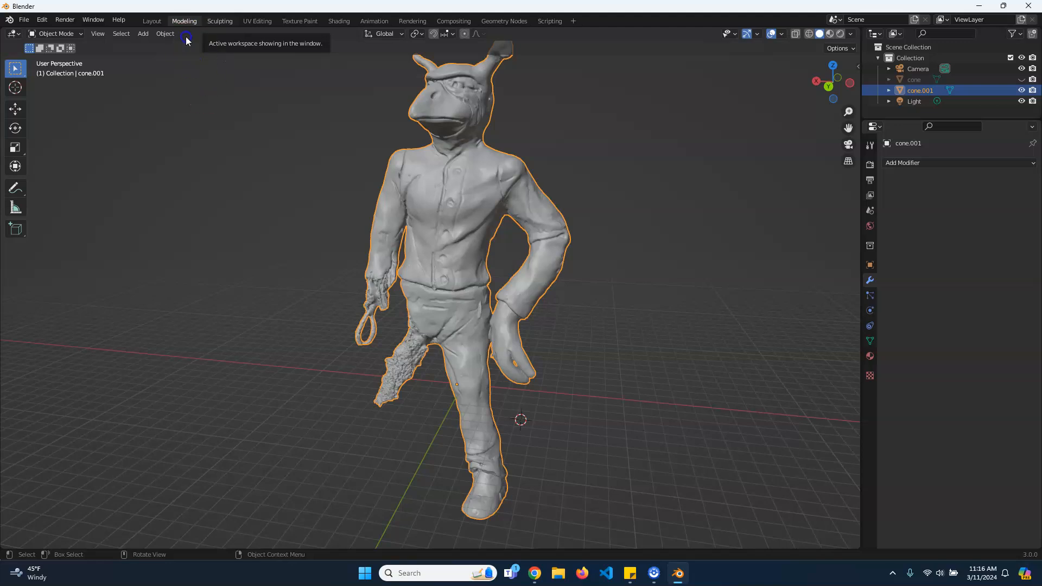
{"action": "left_click", "coordinate": [220, 21]}
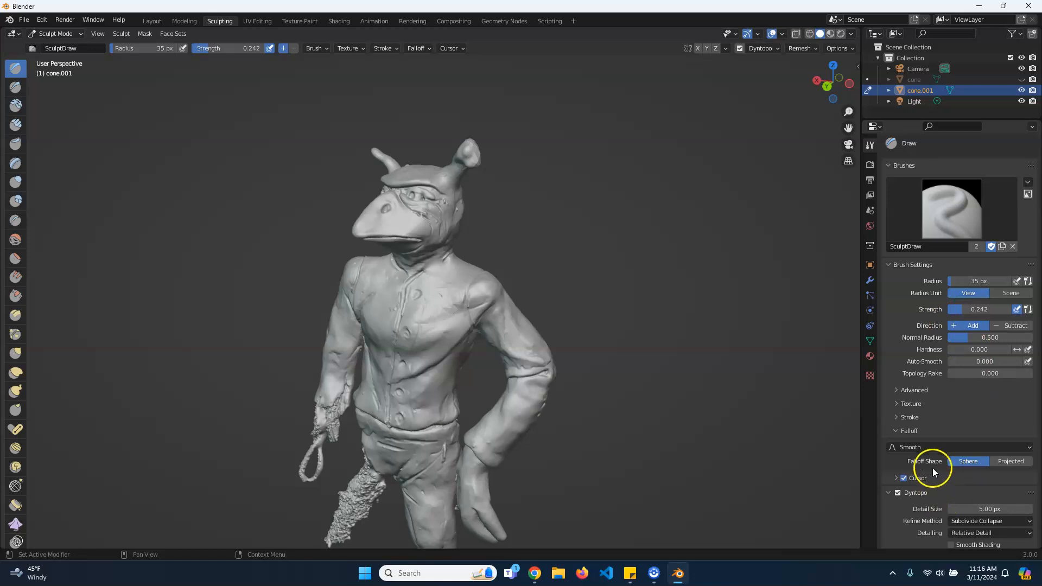
{"action": "scroll", "coordinate": [925, 395], "scroll_direction": "down", "scroll_amount": 3}
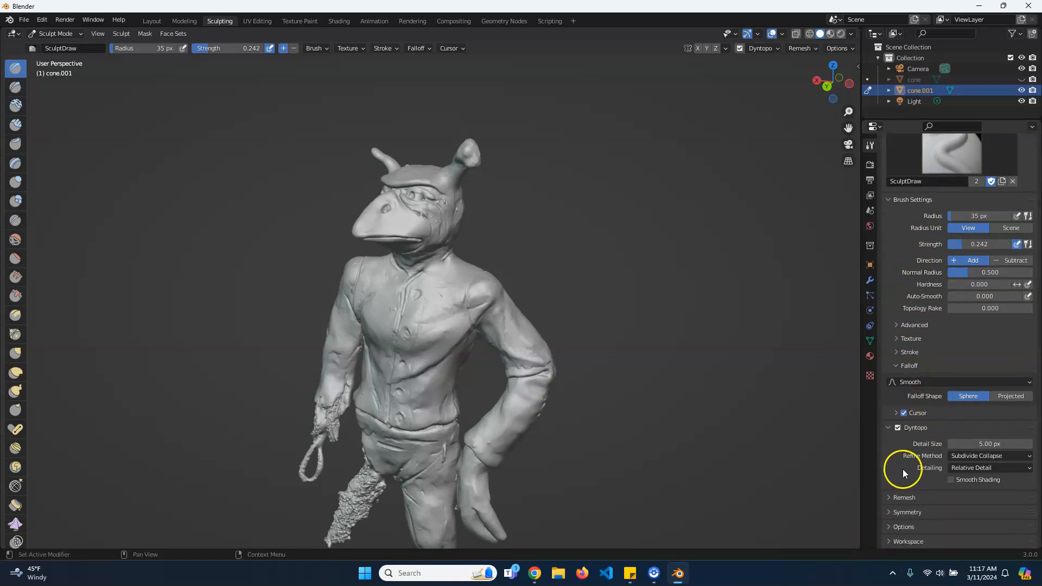
{"action": "left_click", "coordinate": [887, 497]}
{"action": "scroll", "coordinate": [973, 500], "scroll_direction": "down", "scroll_amount": 4}
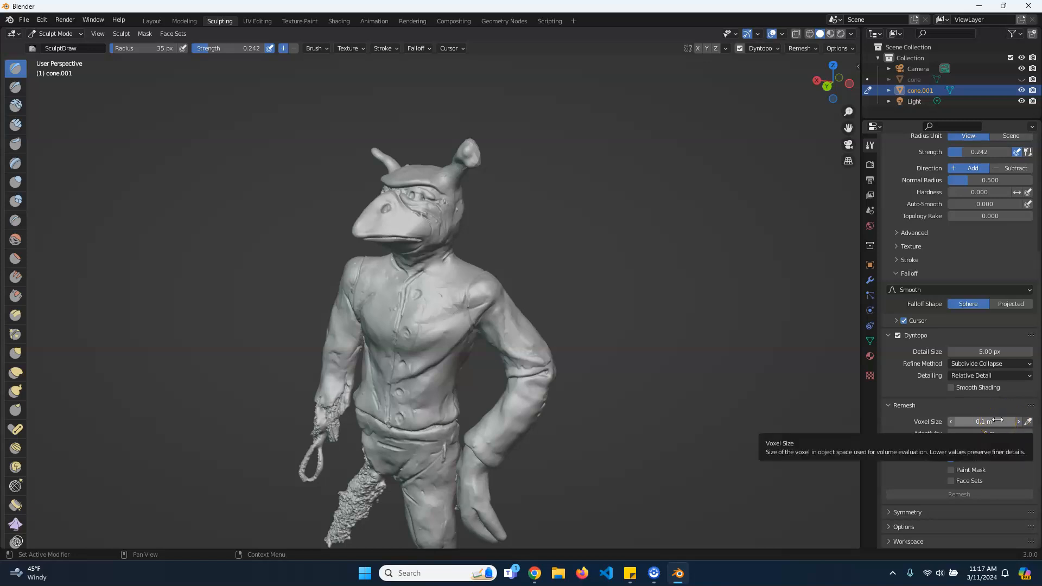
{"action": "scroll", "coordinate": [489, 437], "scroll_direction": "up", "scroll_amount": 10}
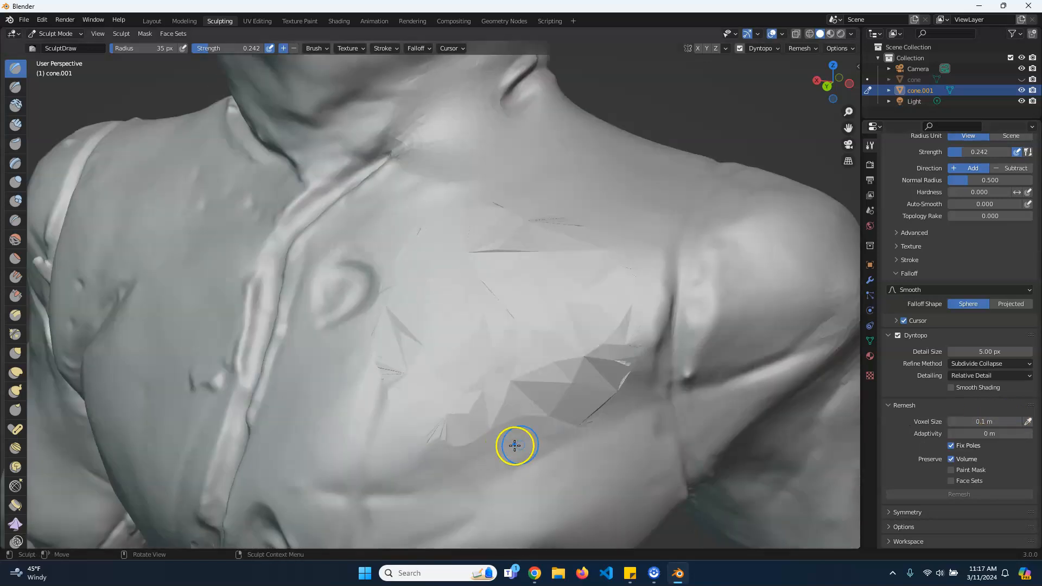
- Try to sample the Remesh voxel size from the figure's neck and from its chest
{"action": "left_click", "coordinate": [1028, 421]}
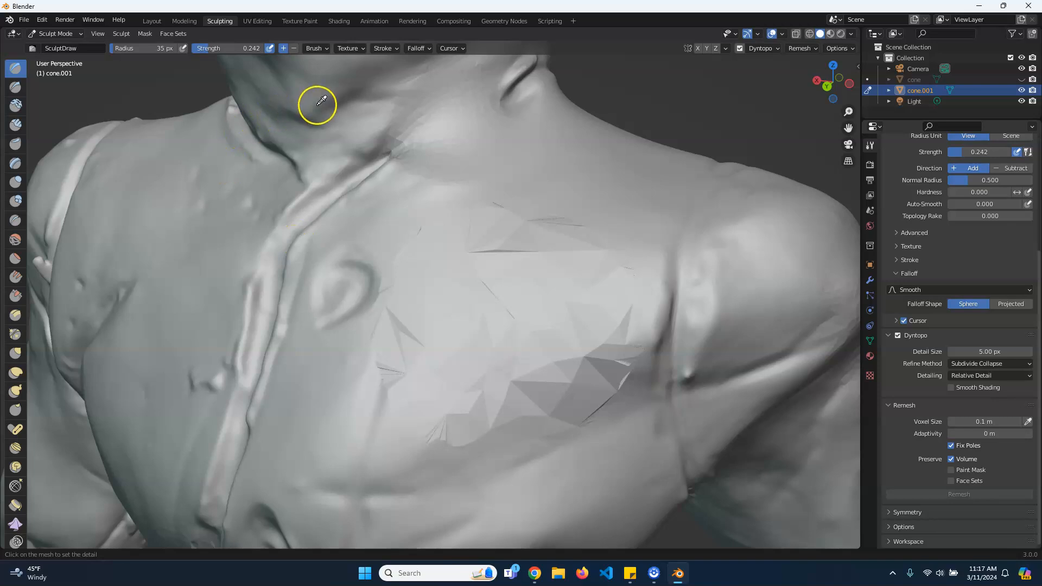
{"action": "left_click", "coordinate": [343, 85]}
{"action": "left_click", "coordinate": [1028, 422]}
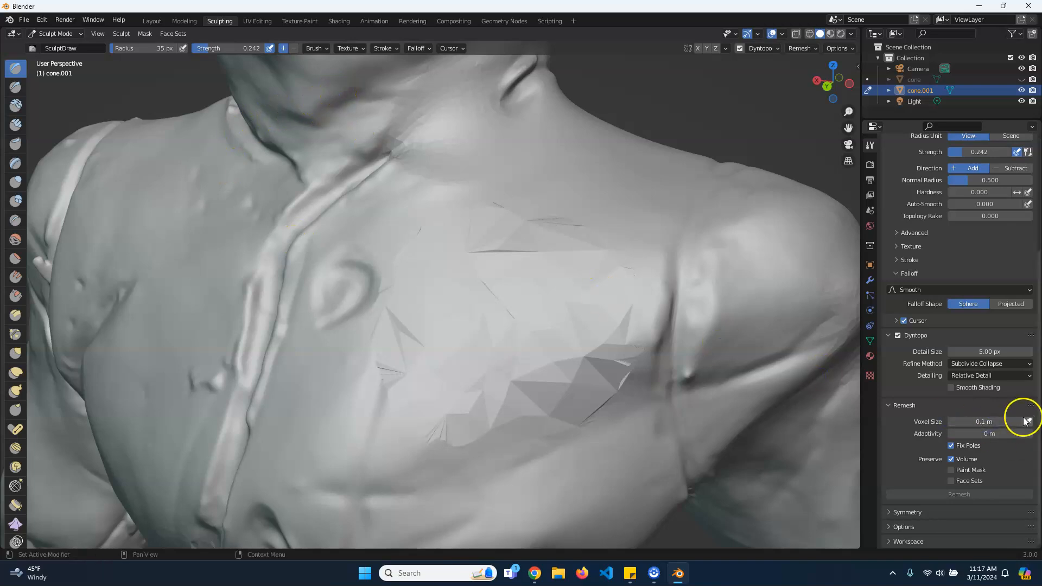
{"action": "left_click", "coordinate": [549, 356]}
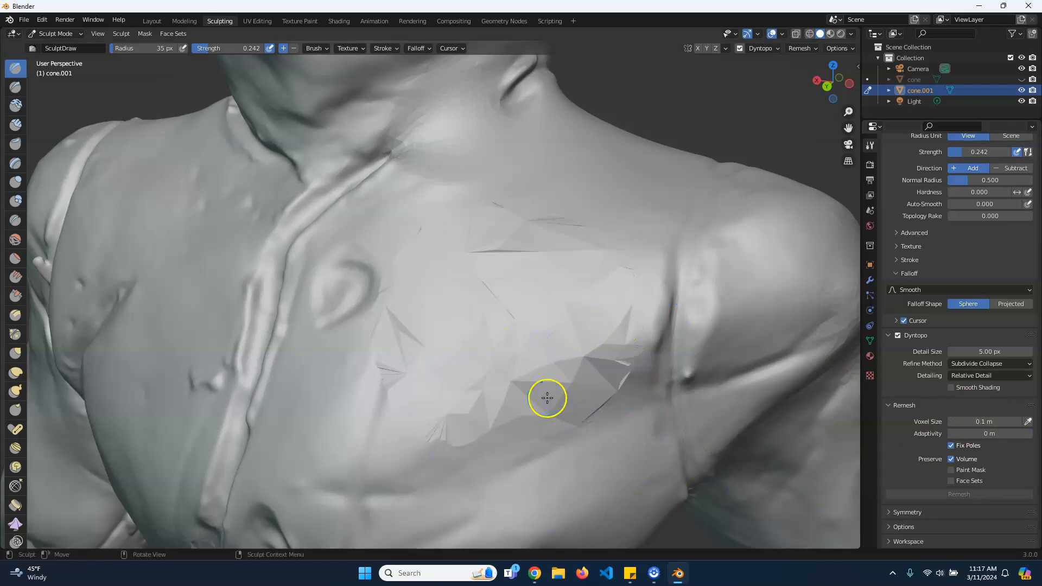
{"action": "scroll", "coordinate": [521, 379], "scroll_direction": "down", "scroll_amount": 5}
{"action": "scroll", "coordinate": [516, 375], "scroll_direction": "up", "scroll_amount": 3}
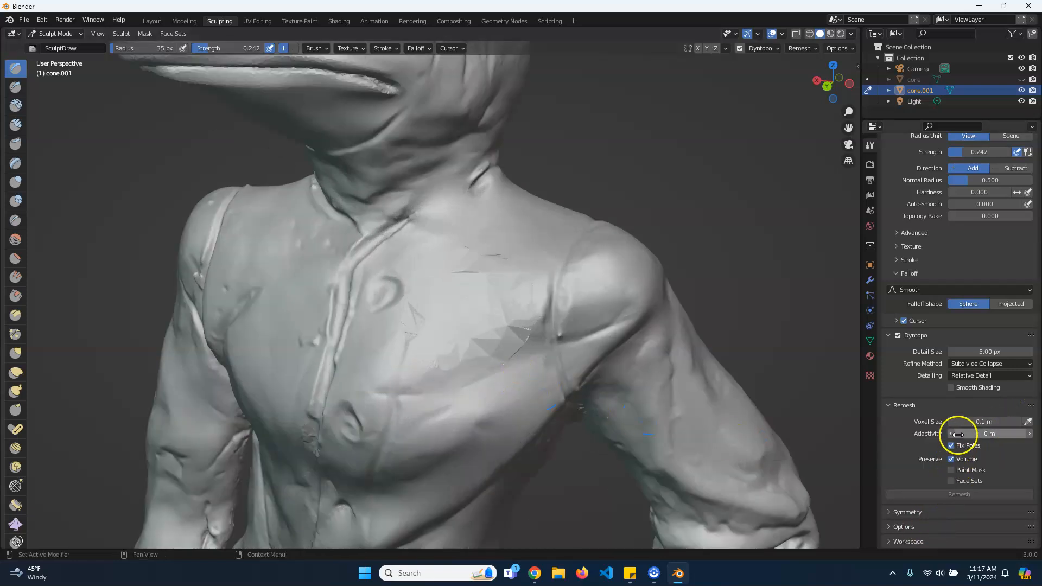
- Remesh cone.001 with a voxel size of 2.5 m and Dyntopo turned off
{"action": "left_click", "coordinate": [984, 422]}
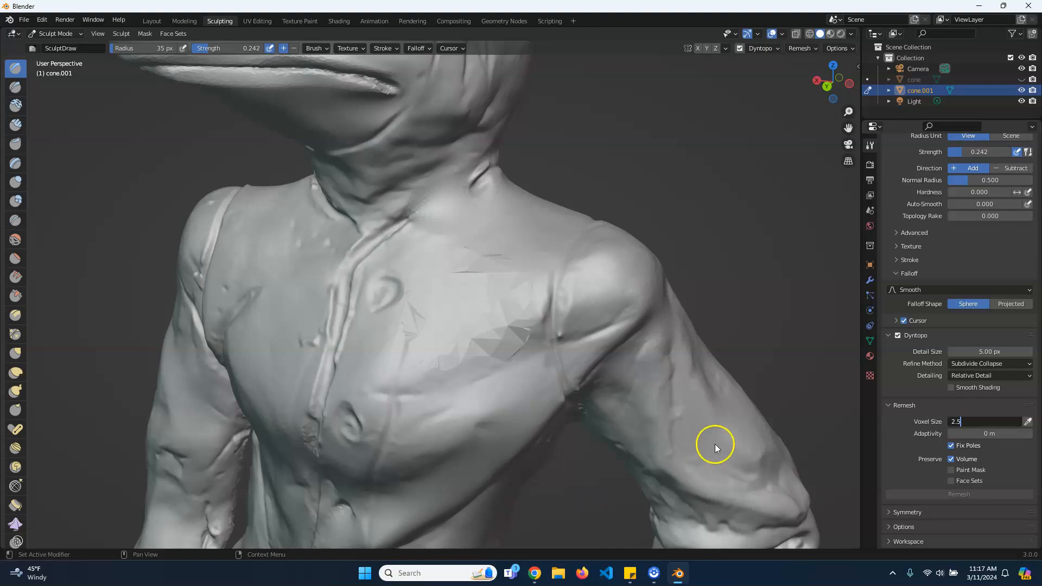
{"action": "key", "text": "Return"}
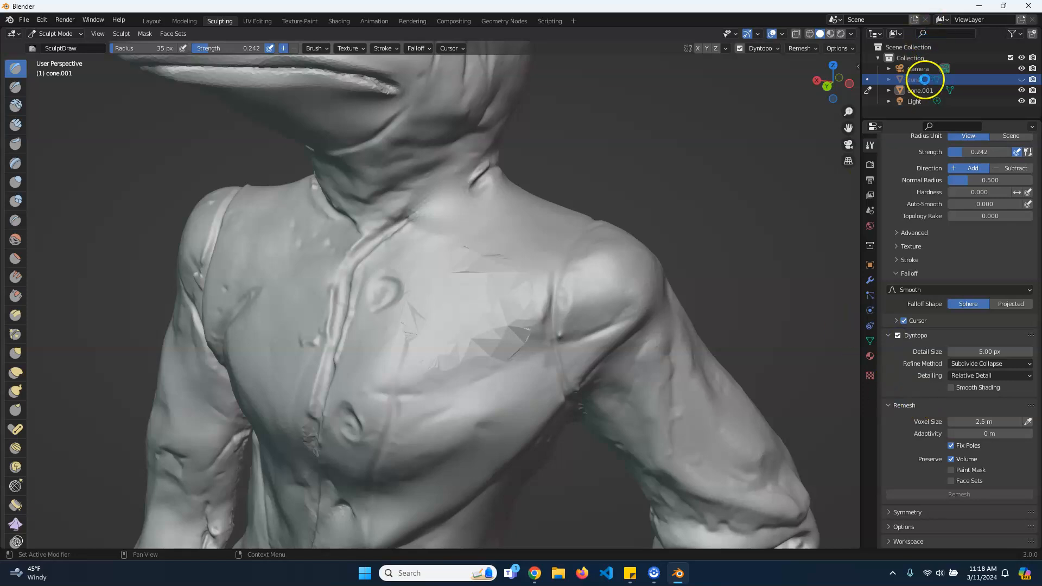
{"action": "left_click", "coordinate": [919, 91]}
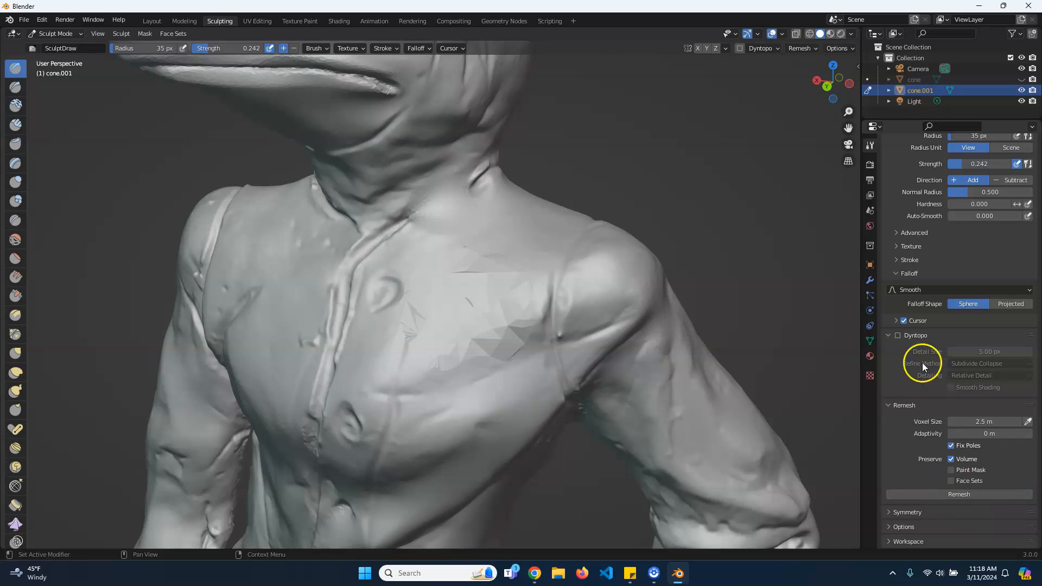
{"action": "left_click", "coordinate": [963, 493]}
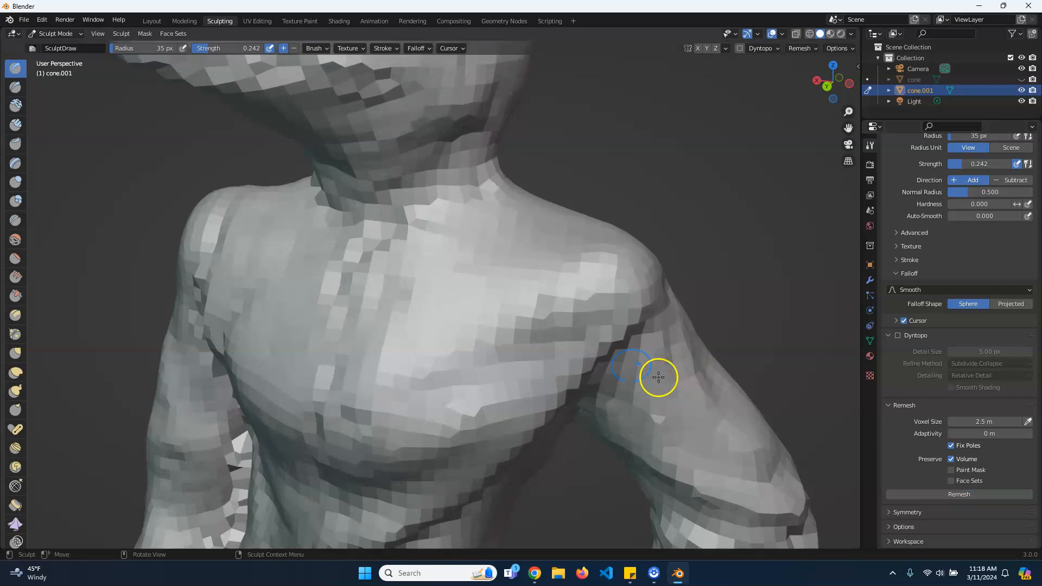
- Turn on the wireframe overlay and inspect the remeshed figure's new topology up close and from a distance
{"action": "scroll", "coordinate": [618, 372], "scroll_direction": "down", "scroll_amount": 6}
{"action": "scroll", "coordinate": [642, 388], "scroll_direction": "down", "scroll_amount": 2}
{"action": "scroll", "coordinate": [639, 397], "scroll_direction": "up", "scroll_amount": 5}
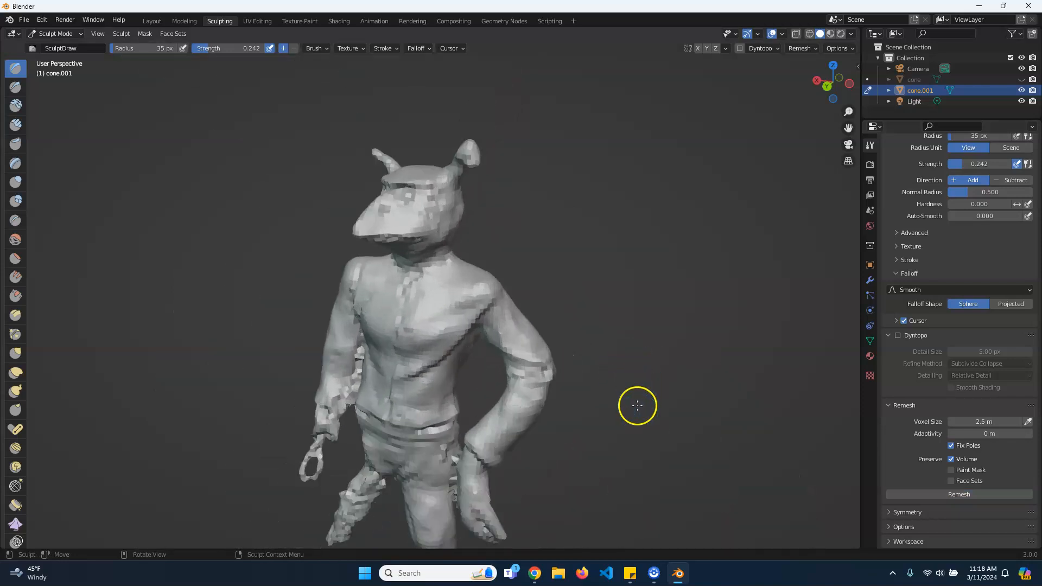
{"action": "scroll", "coordinate": [570, 379], "scroll_direction": "up", "scroll_amount": 2}
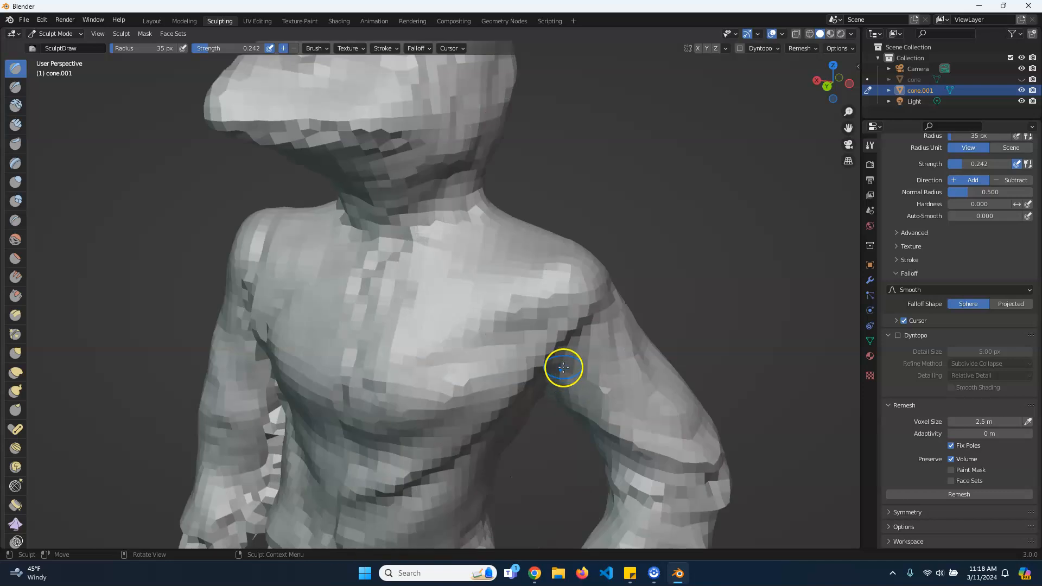
{"action": "scroll", "coordinate": [563, 365], "scroll_direction": "up", "scroll_amount": 2}
{"action": "left_click", "coordinate": [781, 35]}
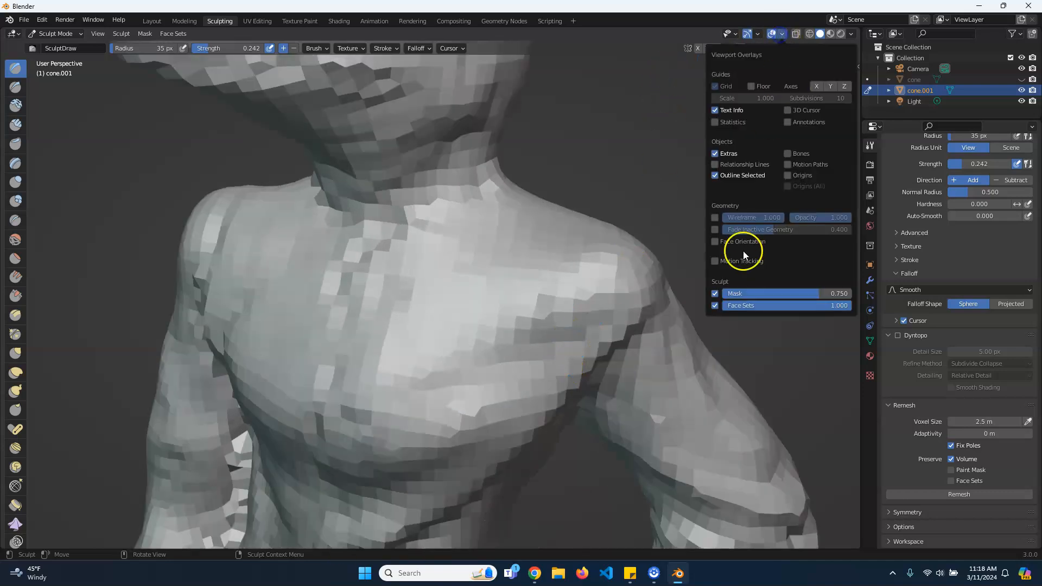
{"action": "left_click", "coordinate": [714, 218]}
{"action": "scroll", "coordinate": [451, 380], "scroll_direction": "down", "scroll_amount": 6}
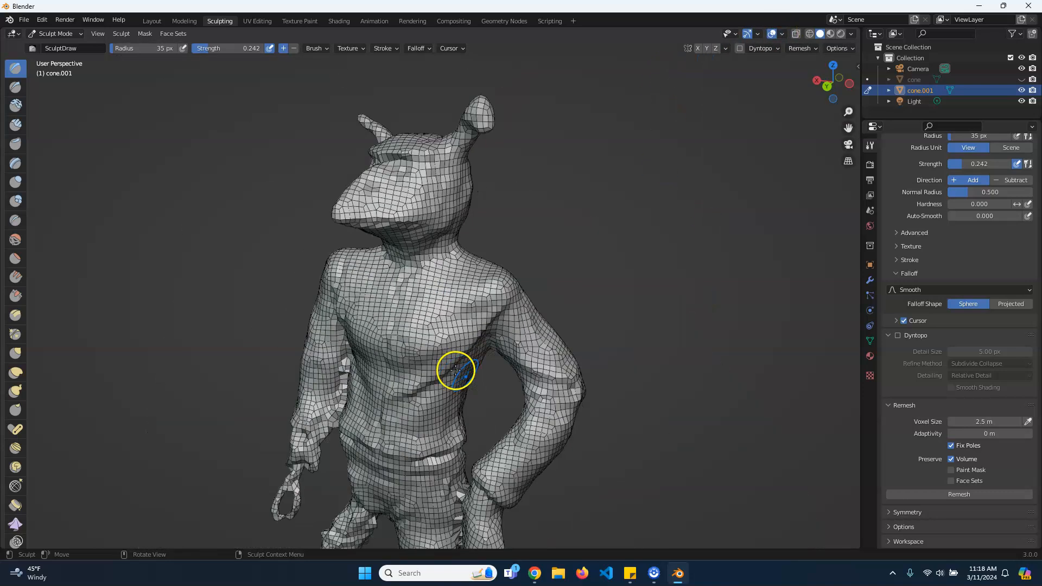
{"action": "scroll", "coordinate": [547, 390], "scroll_direction": "up", "scroll_amount": 6}
{"action": "scroll", "coordinate": [552, 380], "scroll_direction": "down", "scroll_amount": 6}
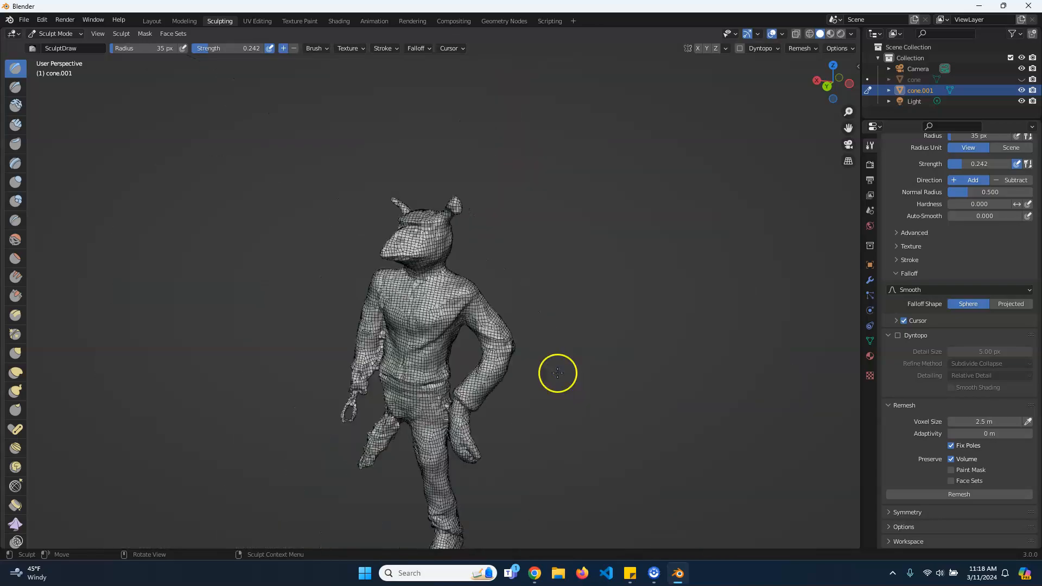
{"action": "scroll", "coordinate": [548, 375], "scroll_direction": "up", "scroll_amount": 6}
{"action": "scroll", "coordinate": [542, 374], "scroll_direction": "down", "scroll_amount": 6}
{"action": "middle_click_drag", "start_coordinate": [593, 363], "coordinate": [619, 385]}
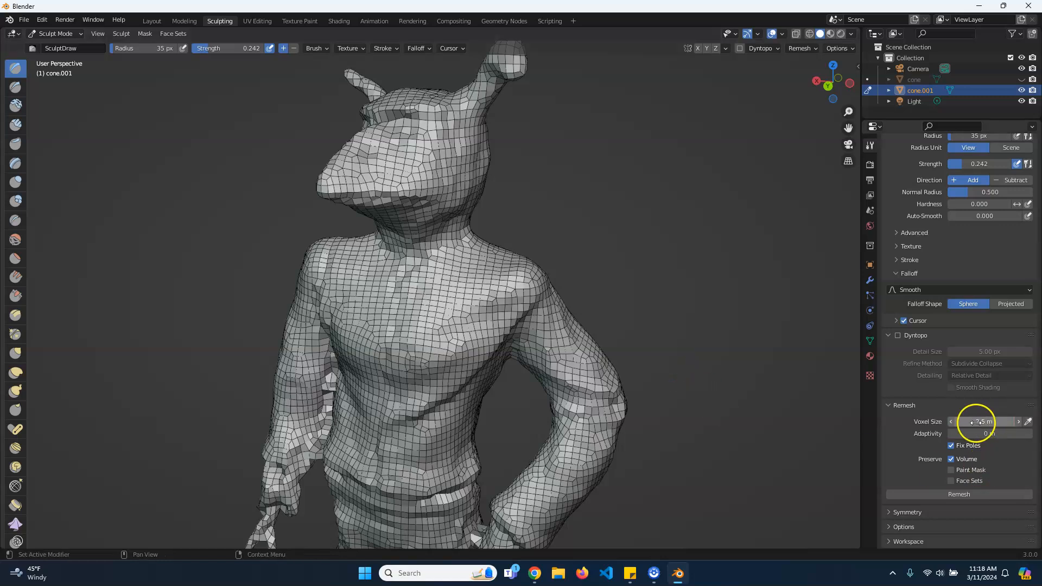
{"action": "left_click_drag", "start_coordinate": [983, 421], "coordinate": [997, 420]}
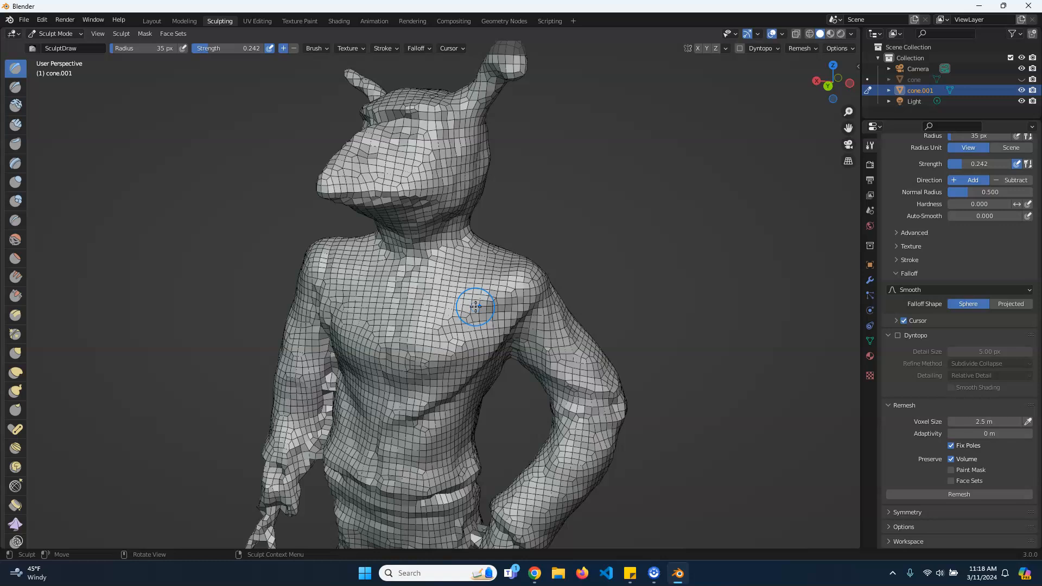
- Switch to the Modeling workspace, put cone.001 in Object Mode and add a Multiresolution modifier to it
{"action": "left_click_drag", "start_coordinate": [644, 429], "coordinate": [618, 377]}
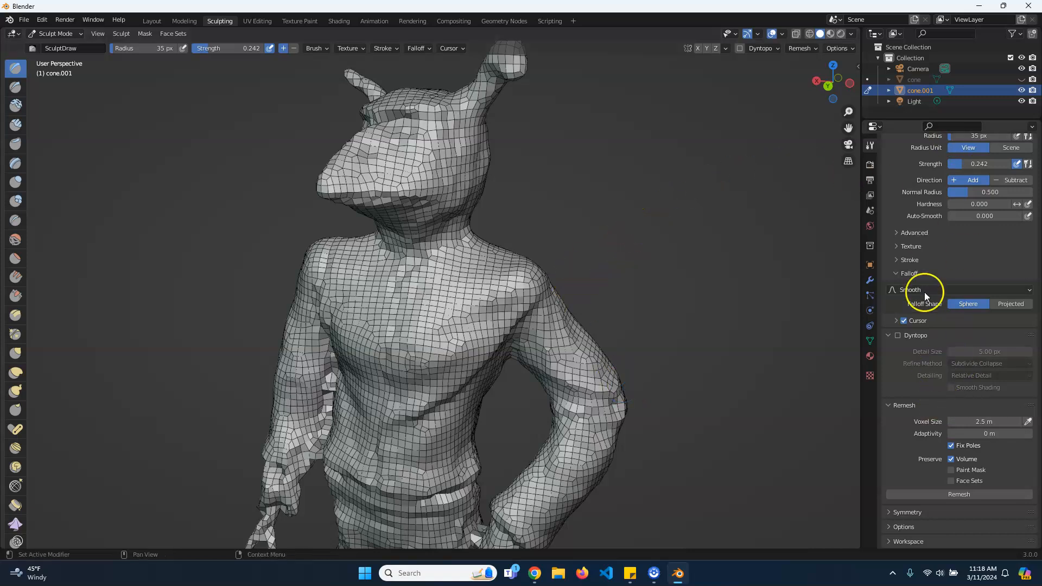
{"action": "left_click", "coordinate": [184, 21]}
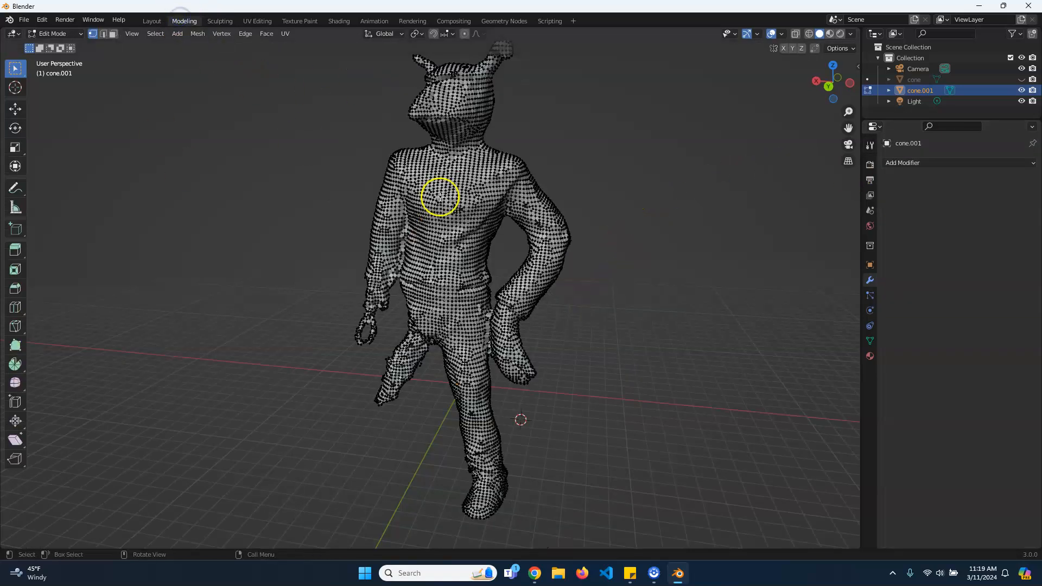
{"action": "key", "text": "Tab"}
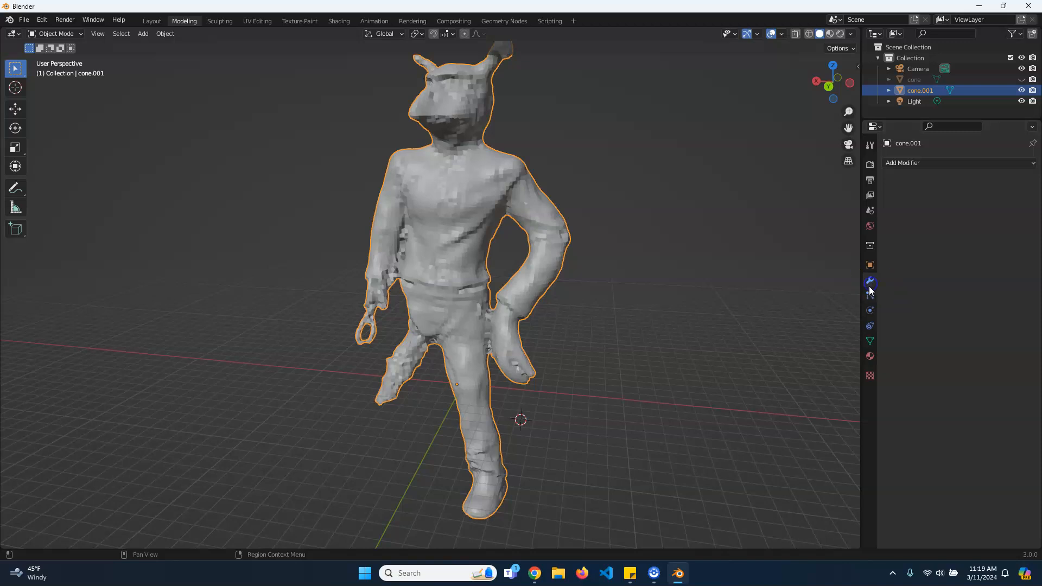
{"action": "left_click", "coordinate": [939, 163]}
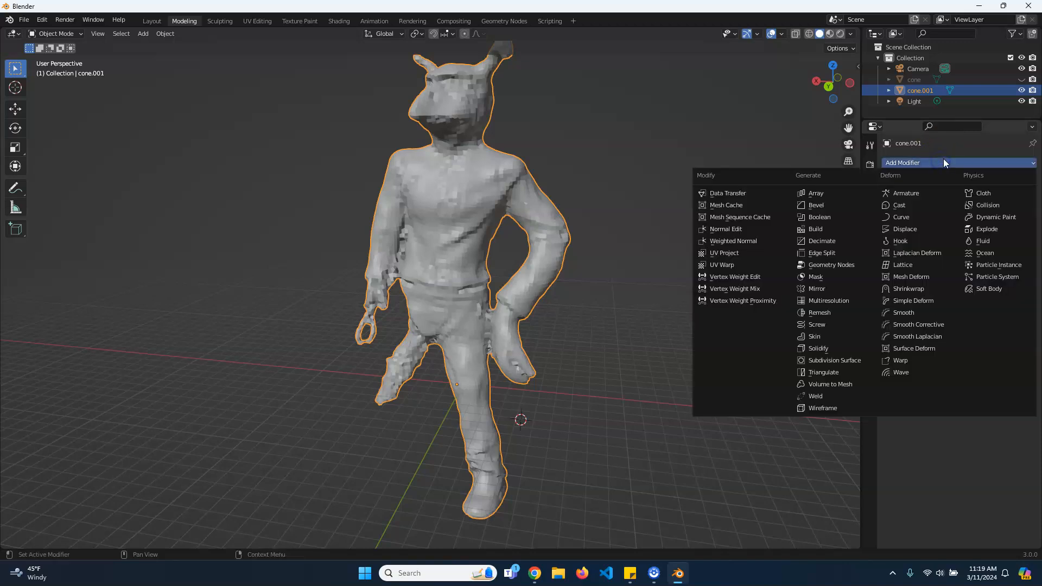
{"action": "left_click", "coordinate": [842, 300]}
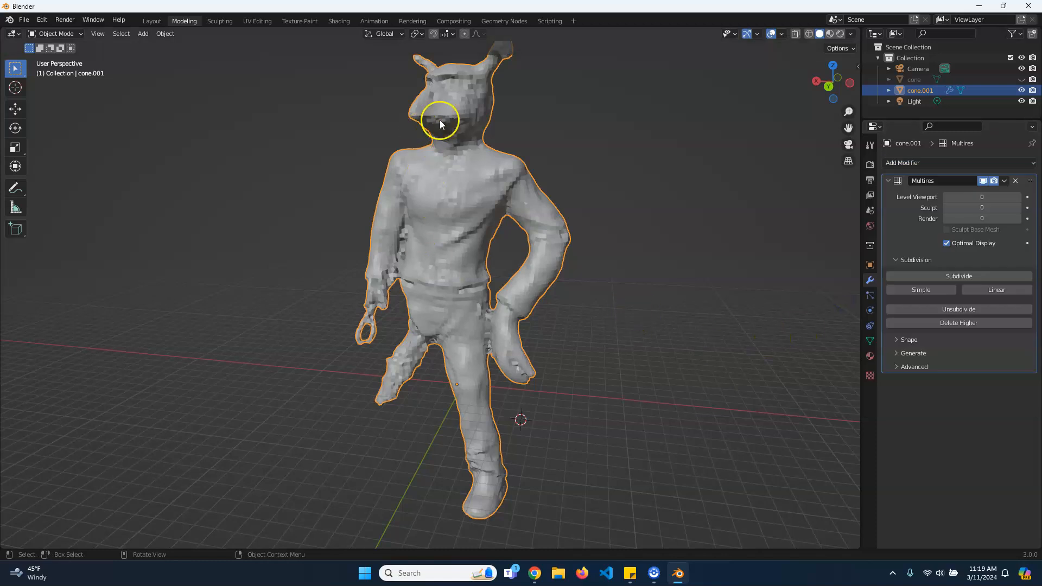
- Subdivide cone.001 with the Multires modifier three times, up to level 3
{"action": "scroll", "coordinate": [510, 310], "scroll_direction": "up", "scroll_amount": 5}
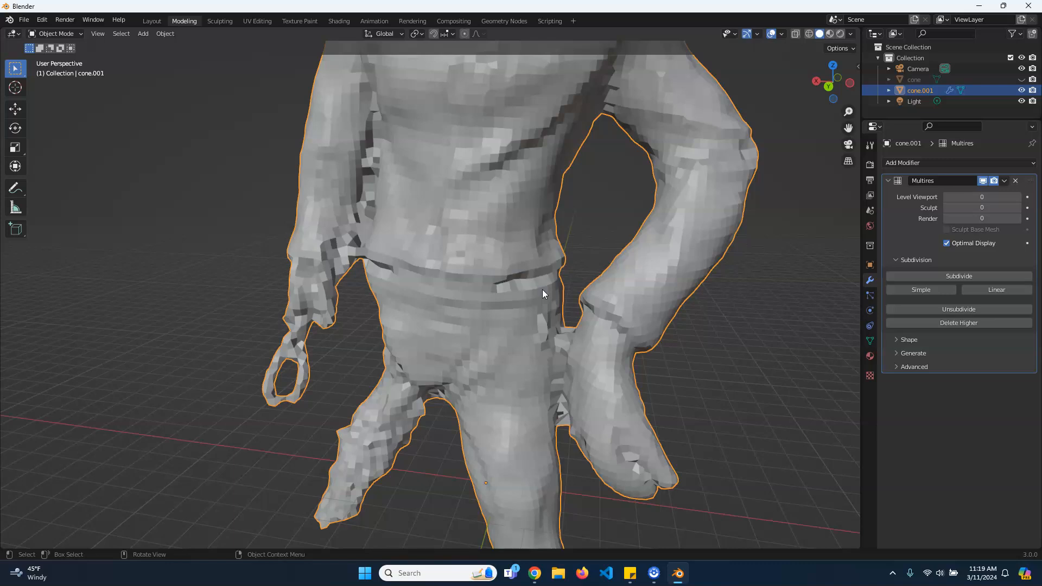
{"action": "left_click", "coordinate": [959, 276]}
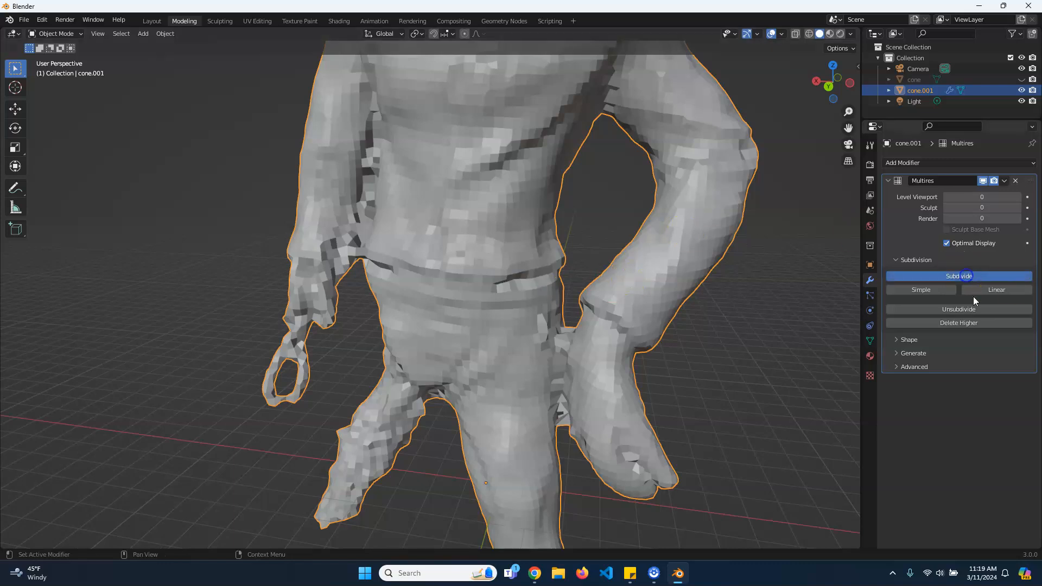
{"action": "left_click", "coordinate": [977, 280]}
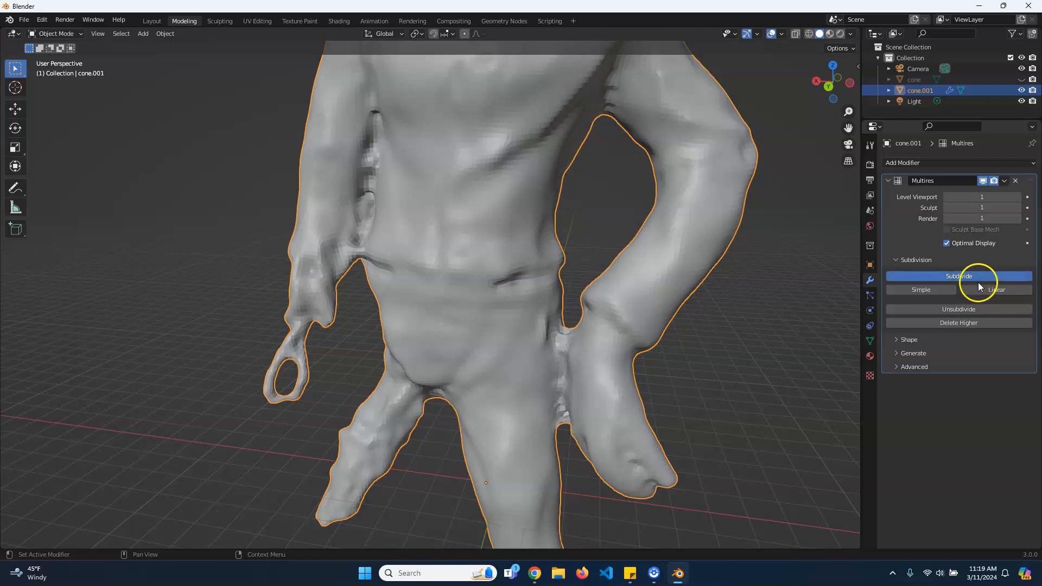
{"action": "left_click", "coordinate": [936, 272]}
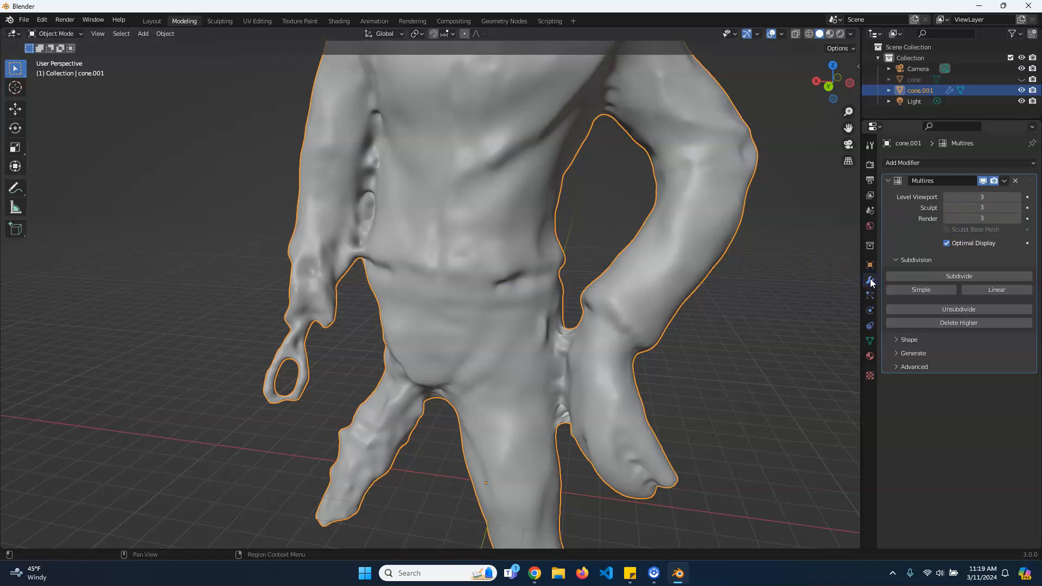
- Add a Shrinkwrap modifier below Multires on cone.001 and pick the hidden original cone as its target
{"action": "left_click", "coordinate": [924, 162]}
{"action": "left_click", "coordinate": [896, 340]}
{"action": "left_click", "coordinate": [895, 340]}
{"action": "left_click", "coordinate": [933, 165]}
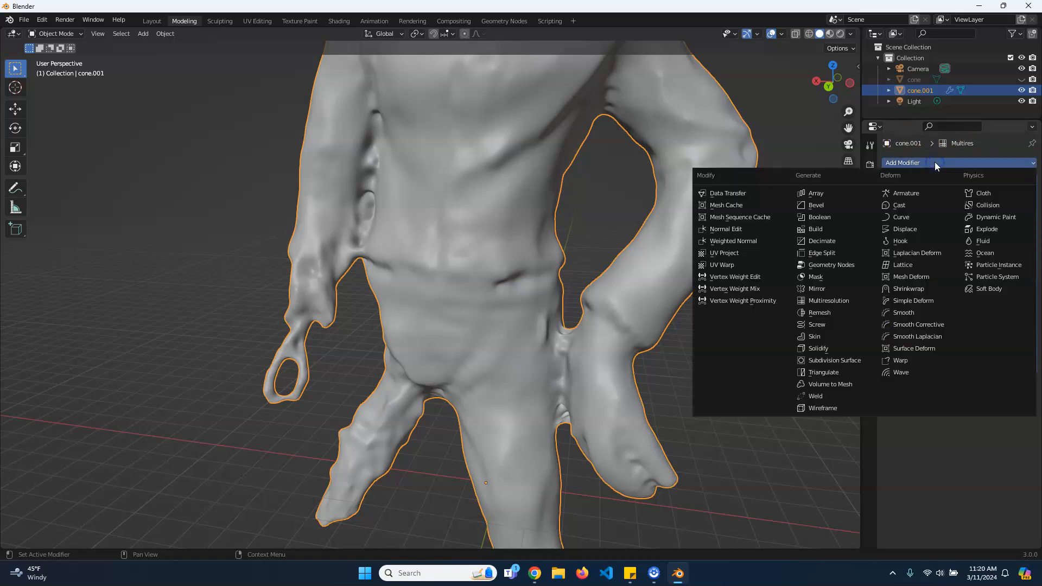
{"action": "left_click", "coordinate": [939, 289]}
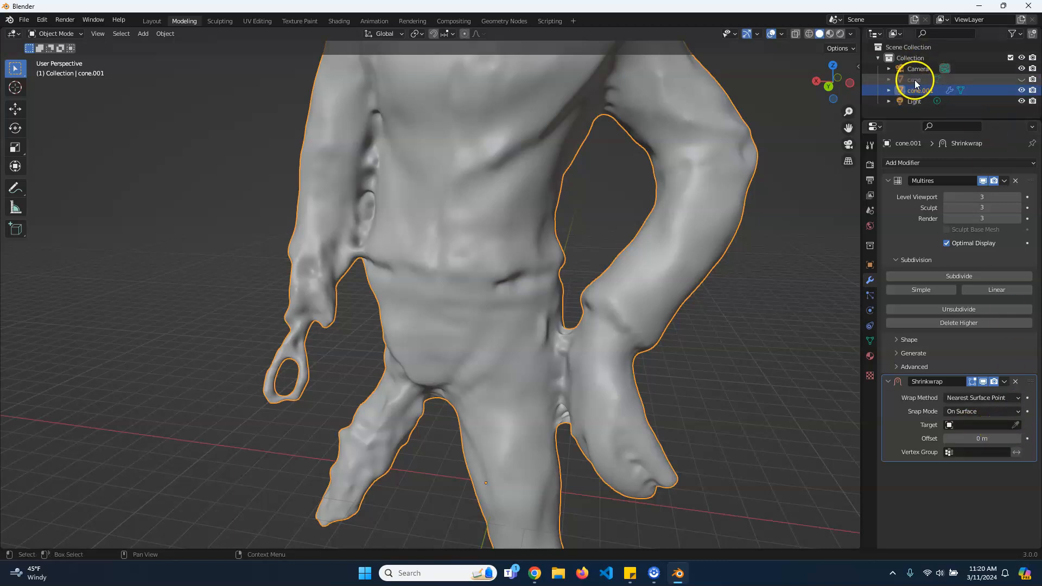
{"action": "left_click", "coordinate": [1016, 425]}
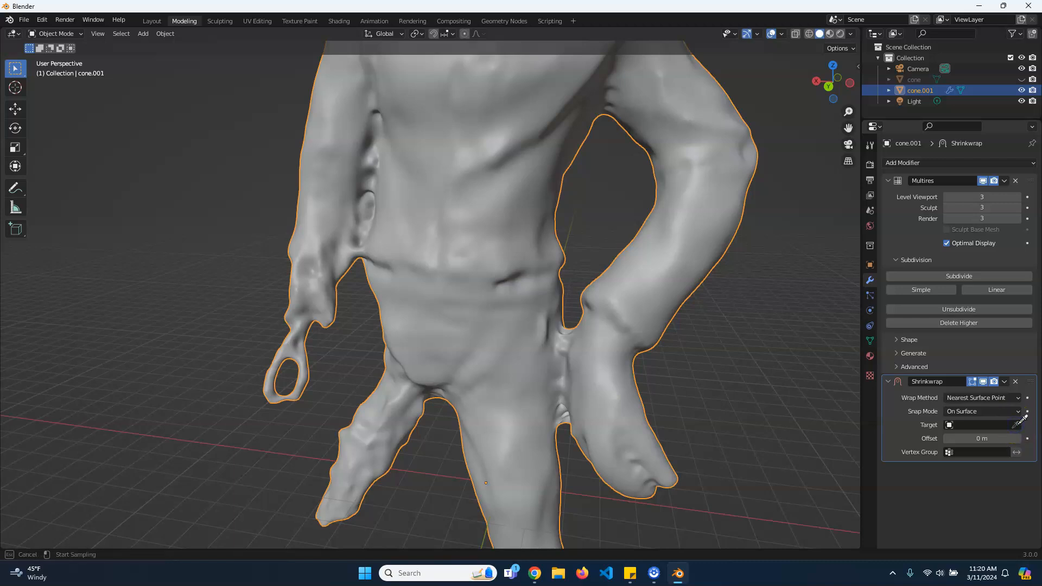
{"action": "left_click", "coordinate": [917, 78]}
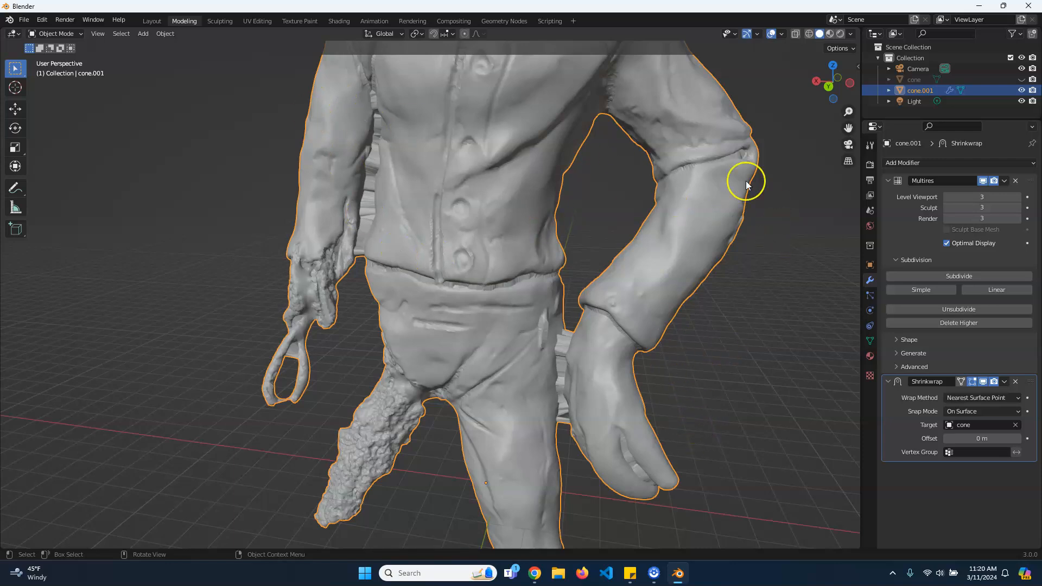
- Inspect the shrinkwrapped figure's shape and topology with the wireframe overlay on, and turn the overlay off again
{"action": "scroll", "coordinate": [543, 334], "scroll_direction": "down", "scroll_amount": 5}
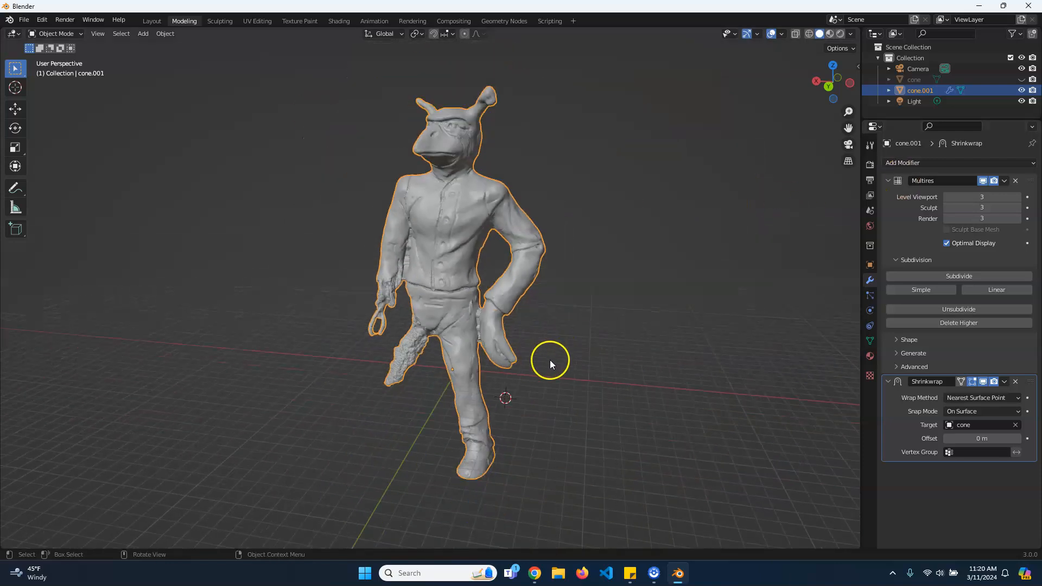
{"action": "scroll", "coordinate": [548, 369], "scroll_direction": "up", "scroll_amount": 5}
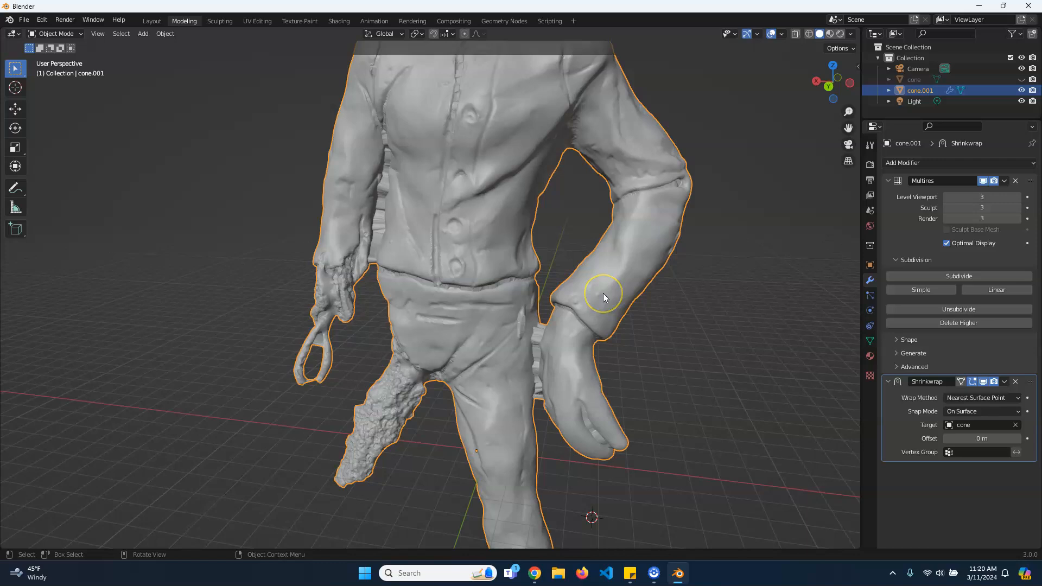
{"action": "left_click", "coordinate": [782, 33]}
{"action": "left_click", "coordinate": [714, 217]}
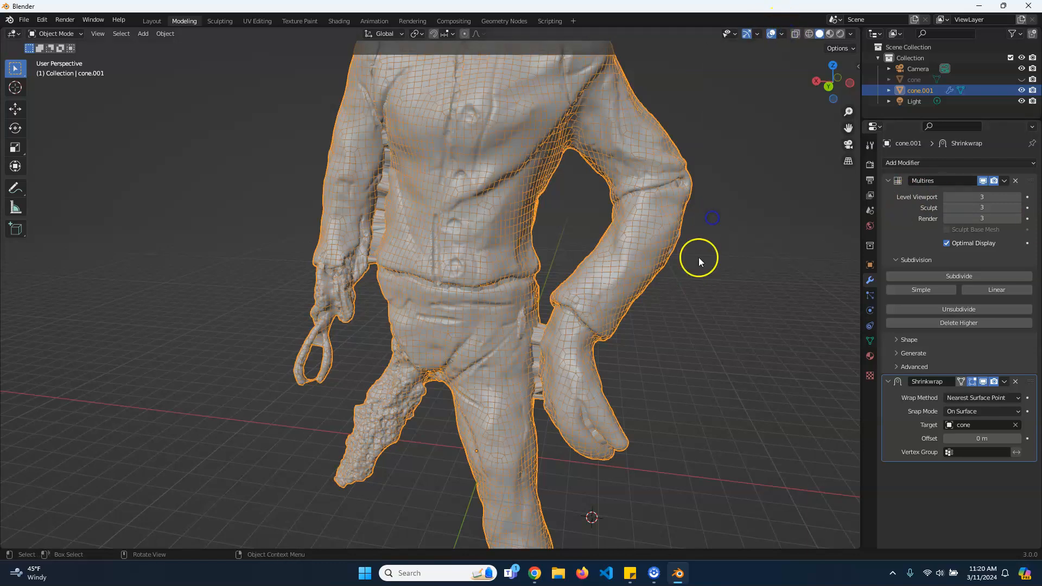
{"action": "scroll", "coordinate": [552, 286], "scroll_direction": "up", "scroll_amount": 5}
{"action": "scroll", "coordinate": [551, 286], "scroll_direction": "up", "scroll_amount": 2}
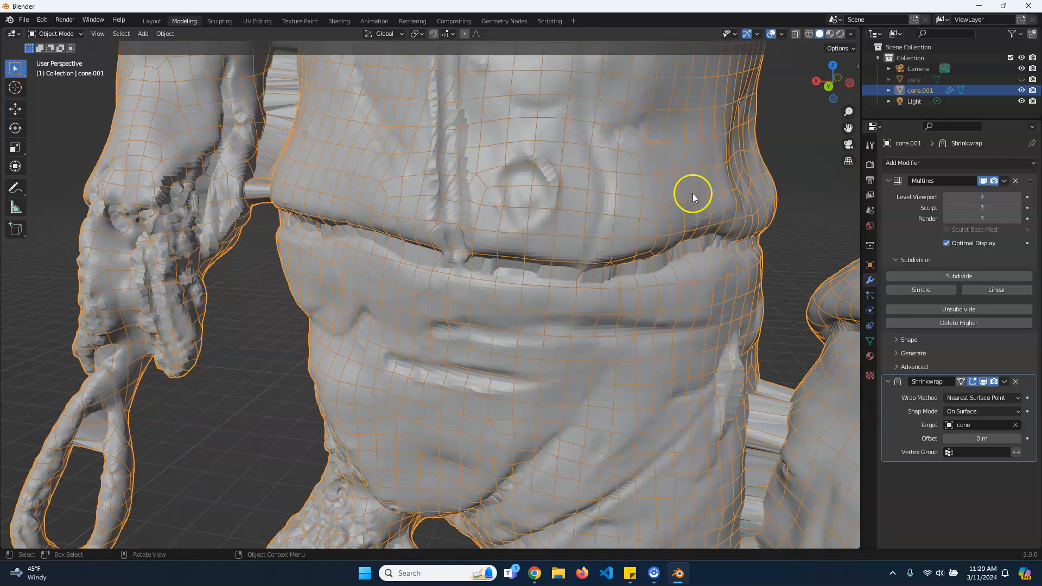
{"action": "scroll", "coordinate": [654, 214], "scroll_direction": "up", "scroll_amount": 4}
{"action": "scroll", "coordinate": [638, 310], "scroll_direction": "down", "scroll_amount": 8}
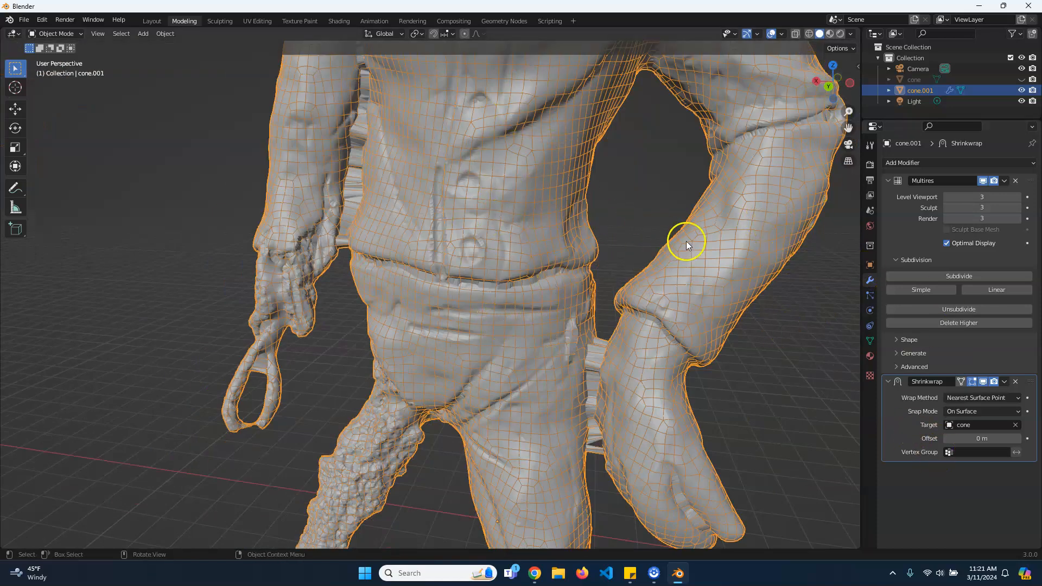
{"action": "left_click", "coordinate": [782, 33]}
{"action": "left_click", "coordinate": [714, 217]}
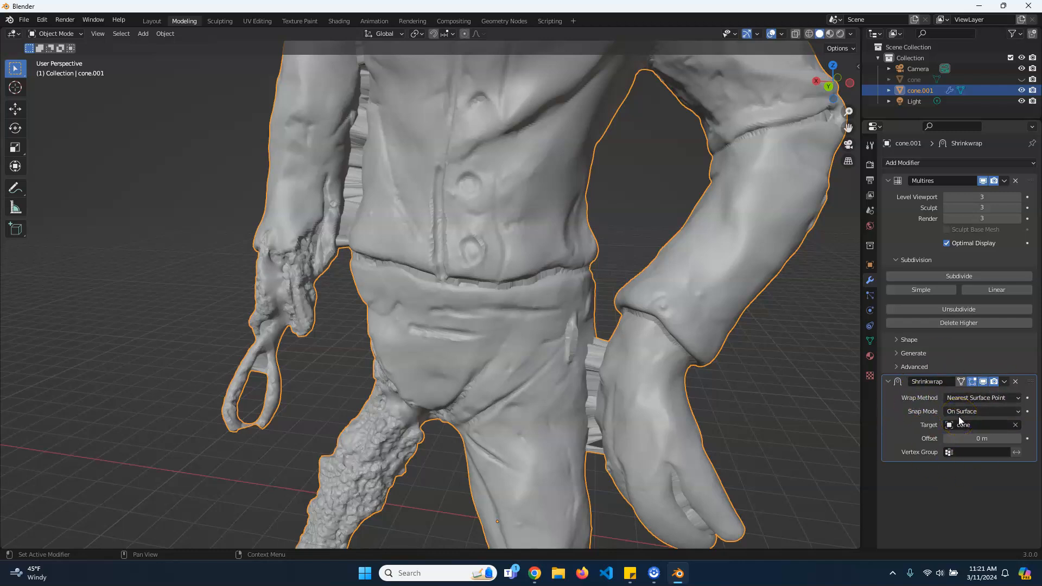
- Apply the Shrinkwrap modifier on cone.001 so the projected detail is stored in the Multires levels
{"action": "left_click", "coordinate": [1004, 381]}
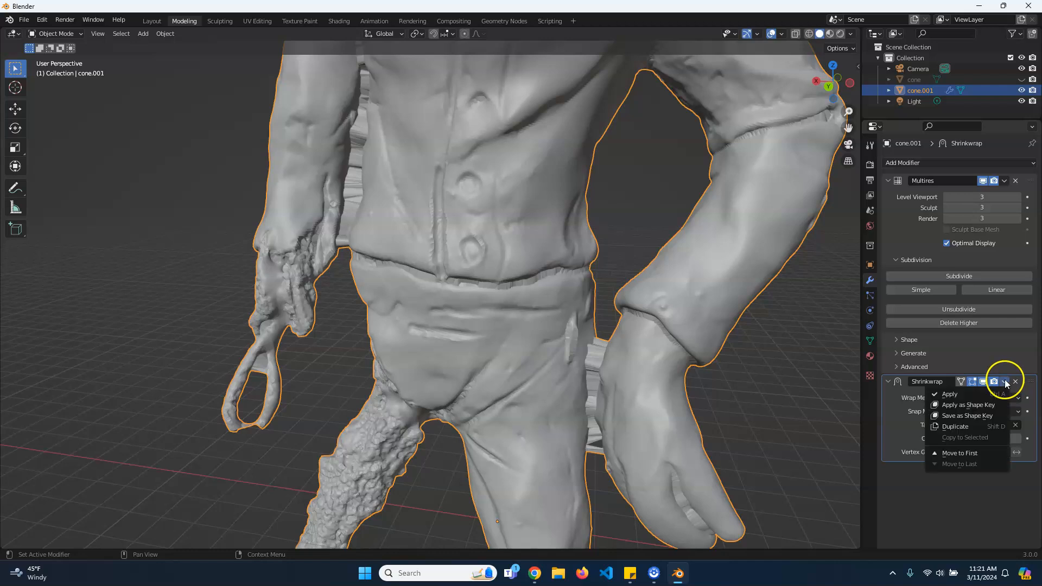
{"action": "left_click", "coordinate": [1004, 180]}
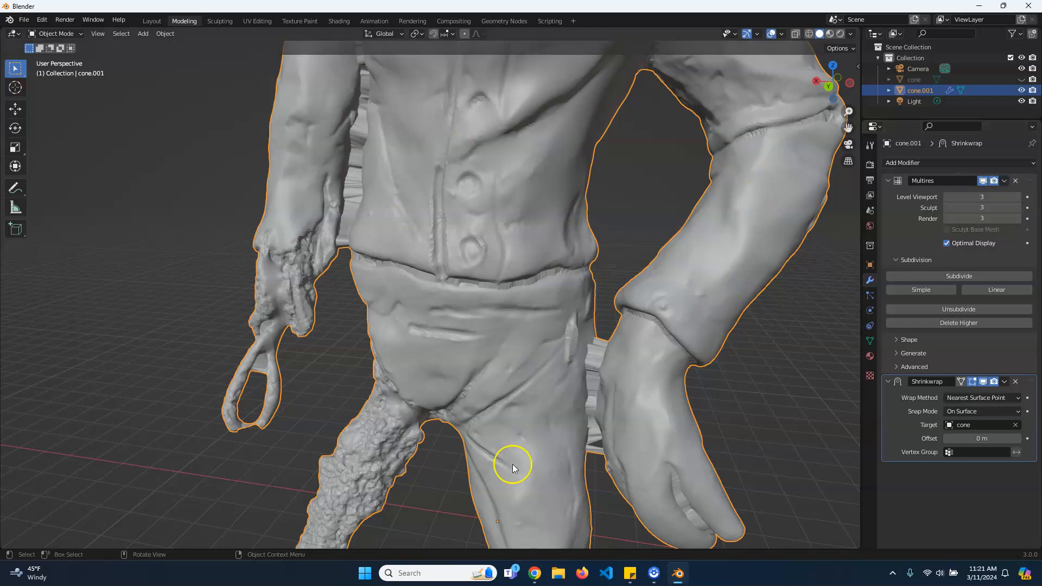
{"action": "left_click", "coordinate": [1004, 381]}
{"action": "left_click", "coordinate": [1004, 383]}
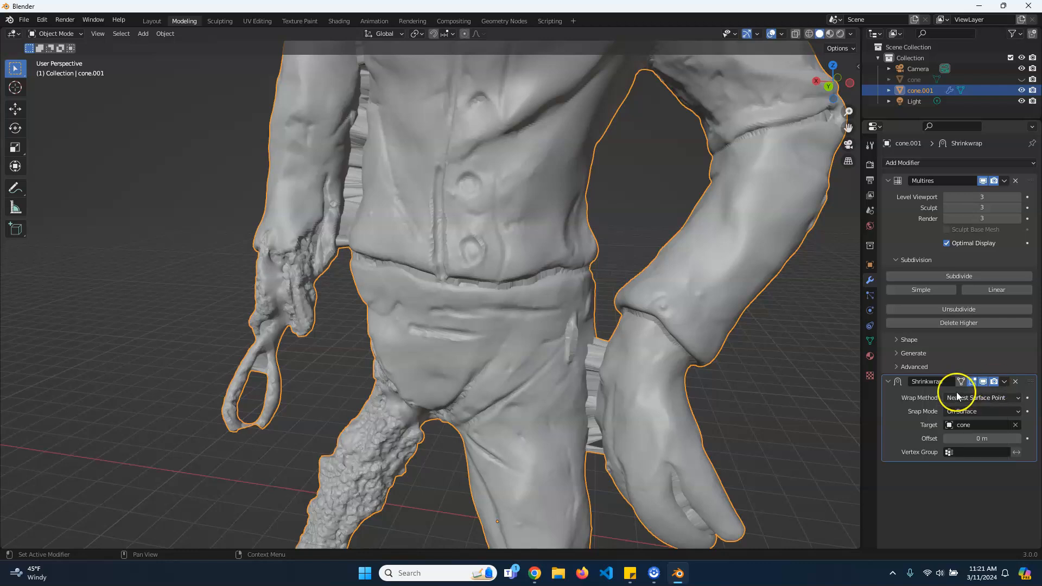
{"action": "left_click", "coordinate": [1004, 382]}
{"action": "left_click", "coordinate": [989, 396]}
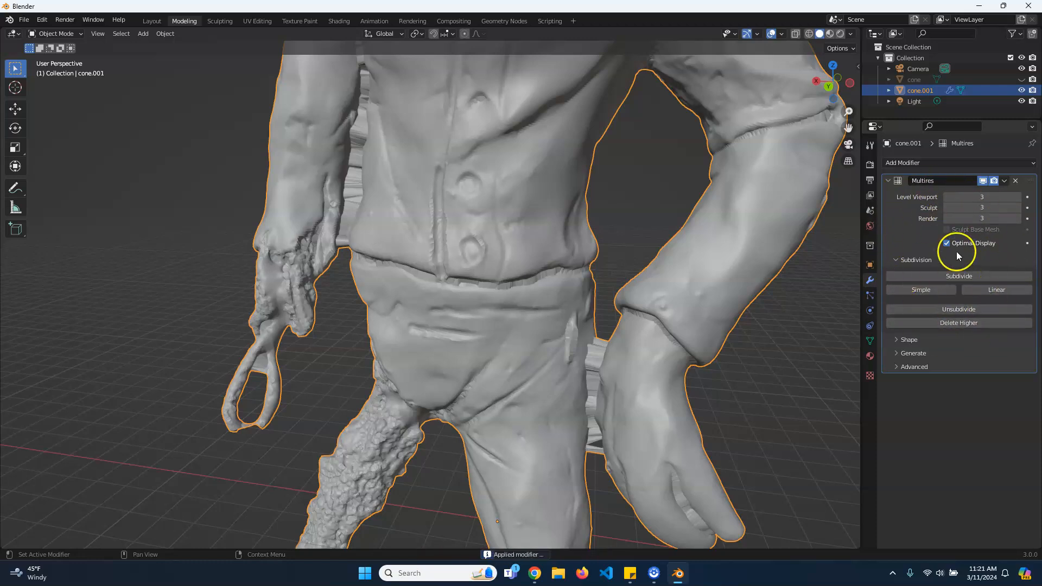
- Compare the figure's detail at Multires viewport levels 0 through 3, restore level 3 and examine the torso and head
{"action": "left_click", "coordinate": [947, 197]}
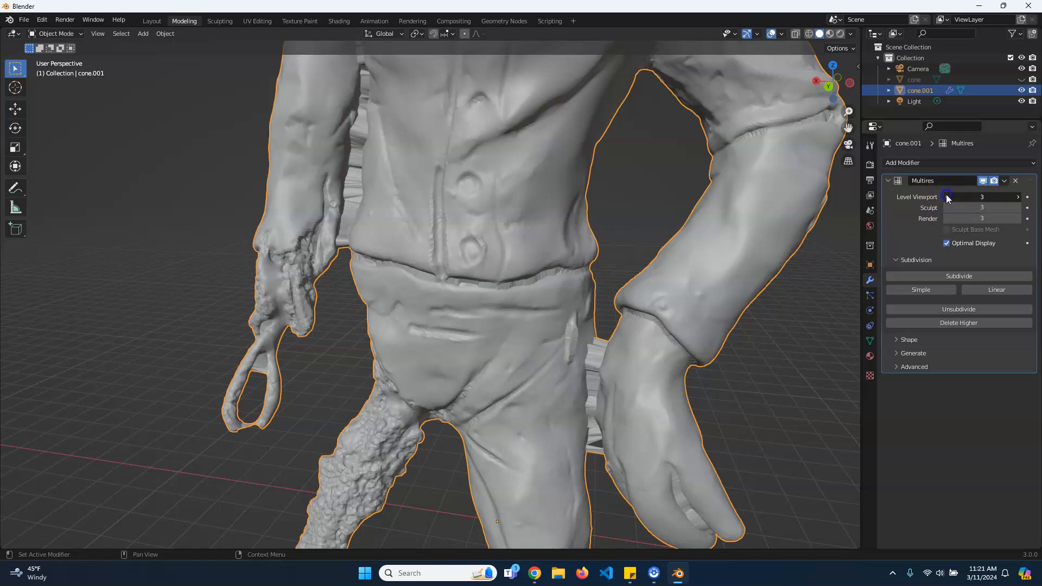
{"action": "left_click", "coordinate": [947, 196]}
{"action": "left_click", "coordinate": [947, 197]}
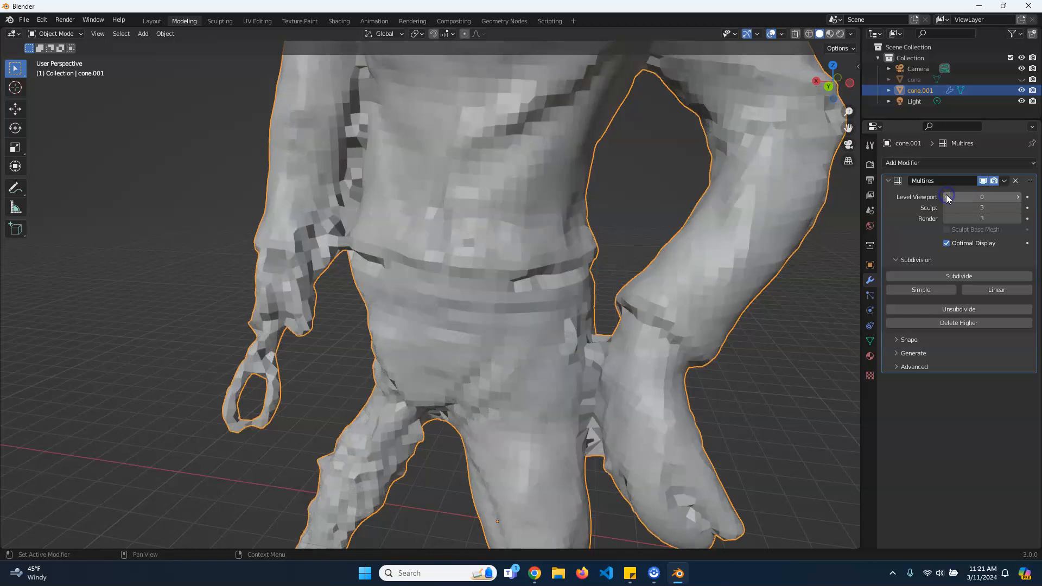
{"action": "left_click", "coordinate": [1019, 196]}
{"action": "left_click", "coordinate": [1019, 196]}
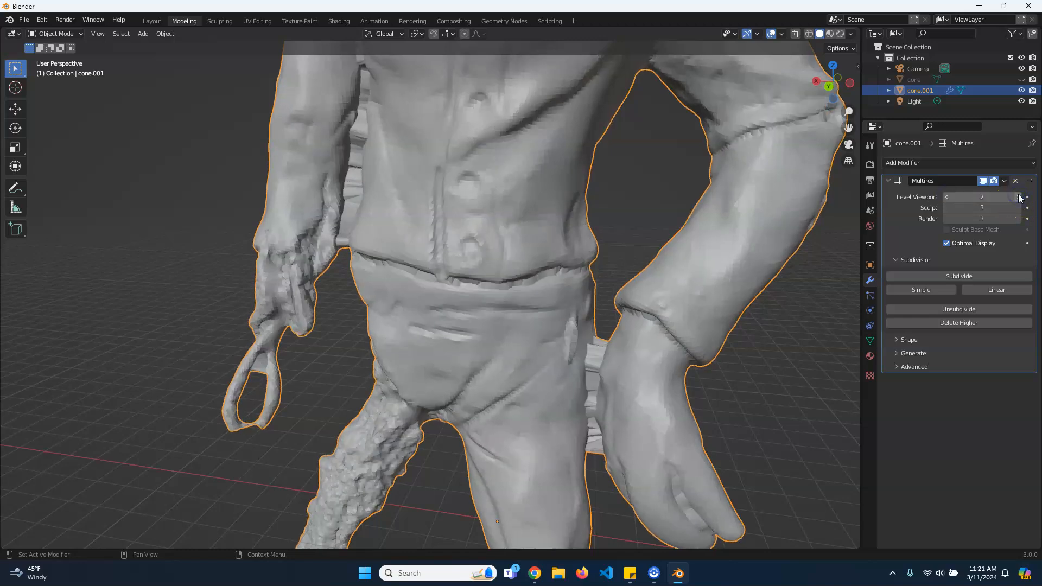
{"action": "left_click", "coordinate": [1018, 196]}
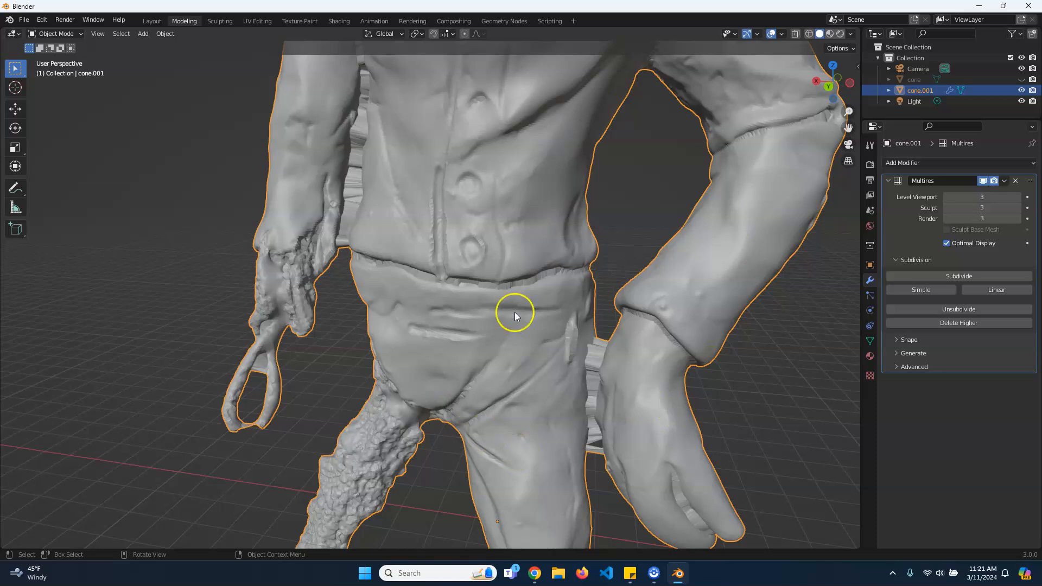
{"action": "scroll", "coordinate": [494, 308], "scroll_direction": "down", "scroll_amount": 4}
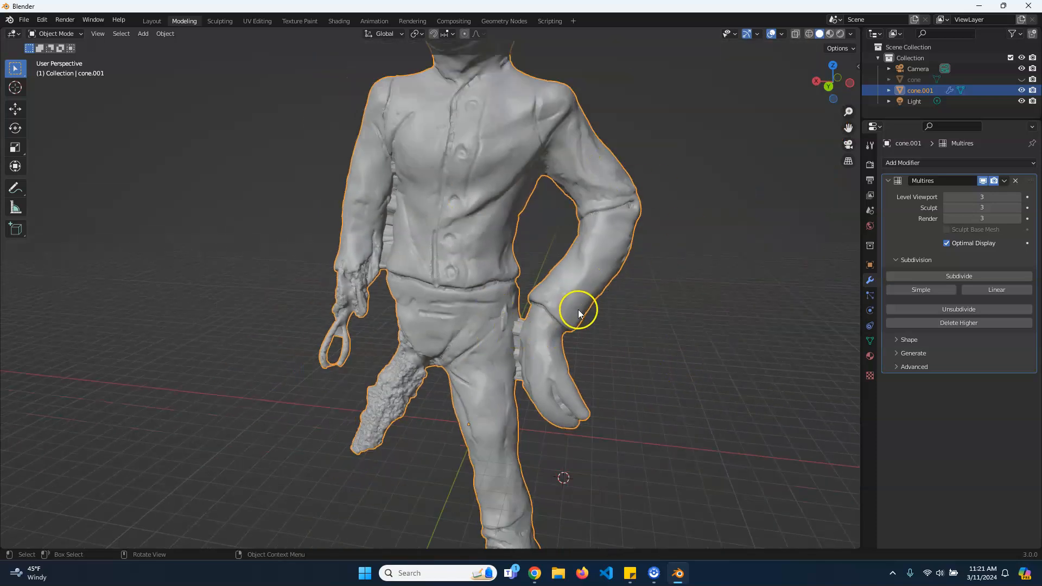
{"action": "middle_click_drag", "start_coordinate": [684, 233], "coordinate": [683, 363]}
{"action": "scroll", "coordinate": [684, 363], "scroll_direction": "up", "scroll_amount": 2}
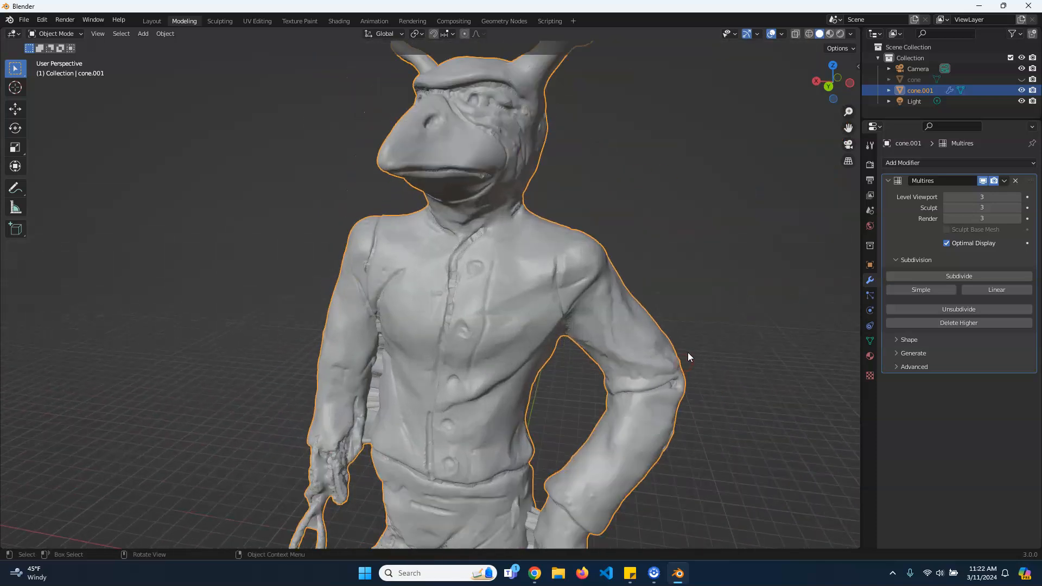
- Delete the hidden original cone object and select cone.001
{"action": "left_click", "coordinate": [914, 79]}
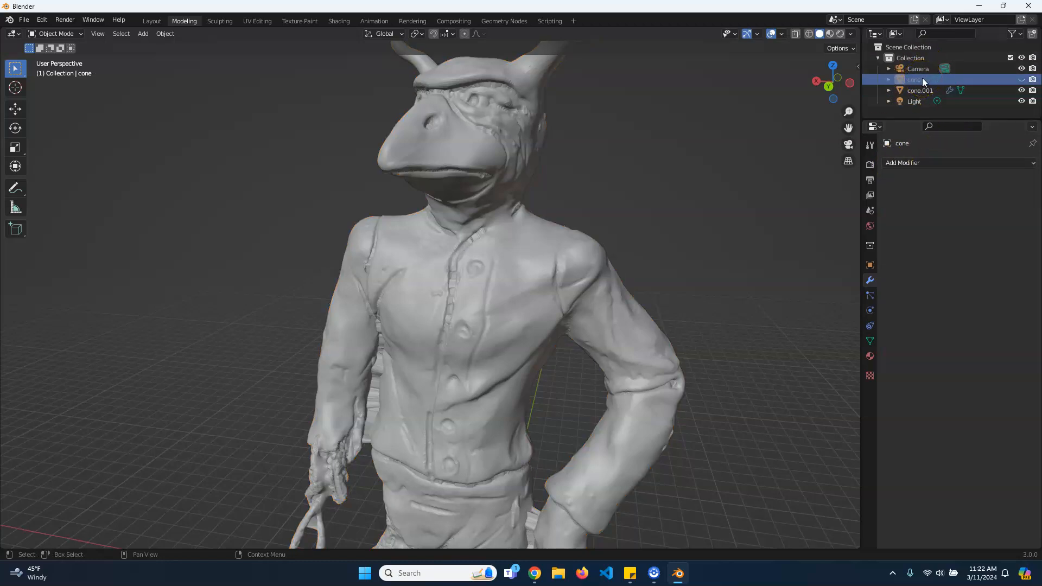
{"action": "key", "text": "x"}
{"action": "left_click", "coordinate": [922, 79]}
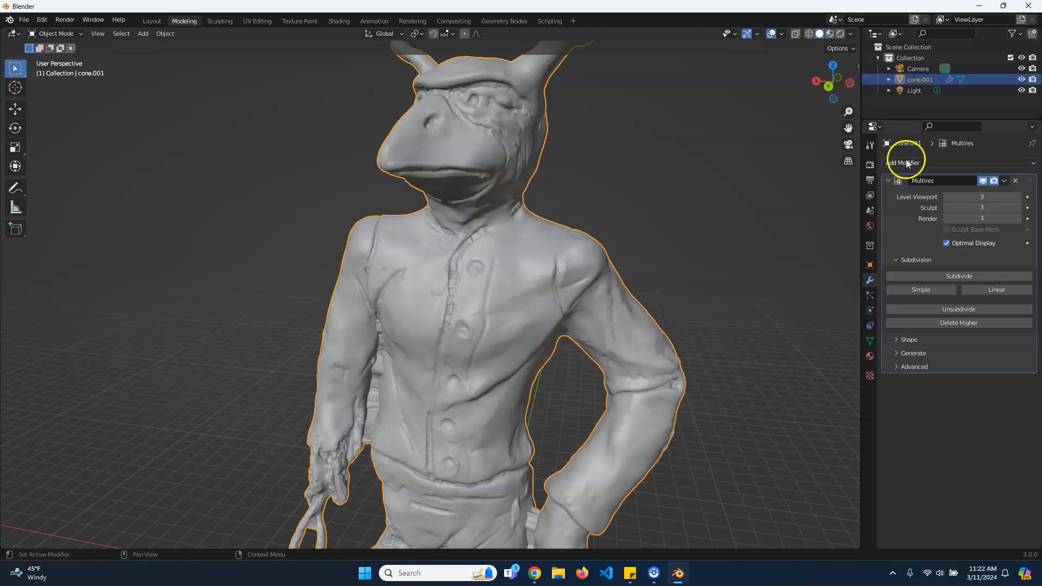
- Switch to the Sculpting workspace with cone.001 in Sculpt Mode for work on the chest
{"action": "left_click", "coordinate": [216, 21]}
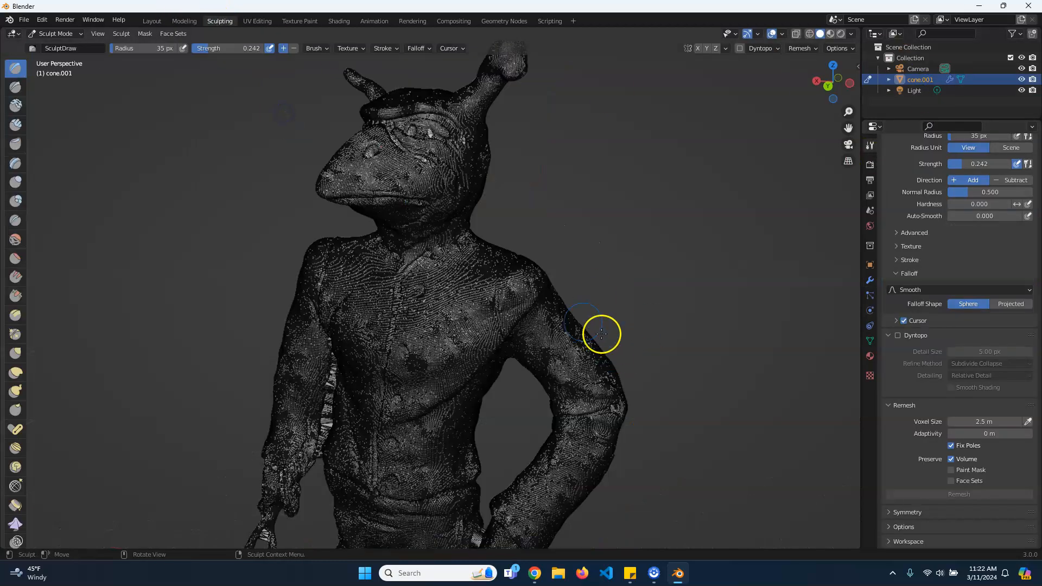
{"action": "scroll", "coordinate": [603, 333], "scroll_direction": "up", "scroll_amount": 5}
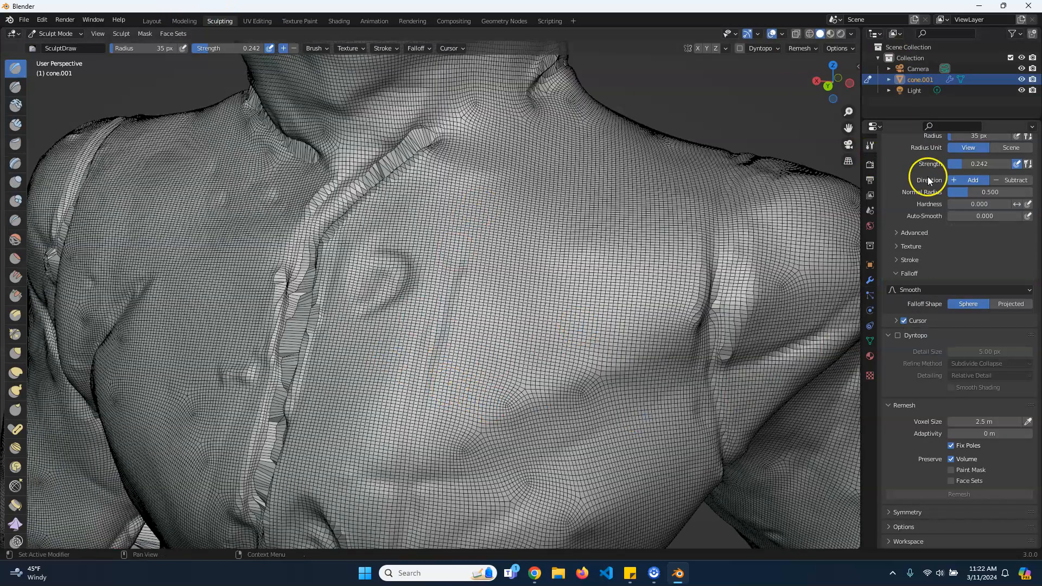
{"action": "scroll", "coordinate": [912, 304], "scroll_direction": "up", "scroll_amount": 5}
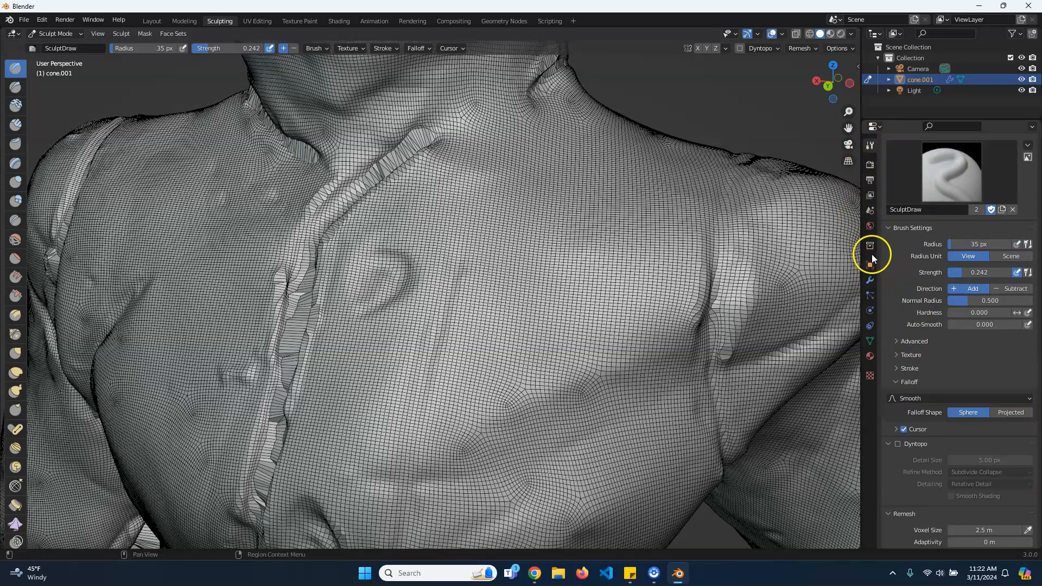
- Lower the Multires viewport level to 1 to check its effect in Sculpt Mode, and restore level 3
{"action": "left_click", "coordinate": [870, 280]}
{"action": "left_click", "coordinate": [947, 196]}
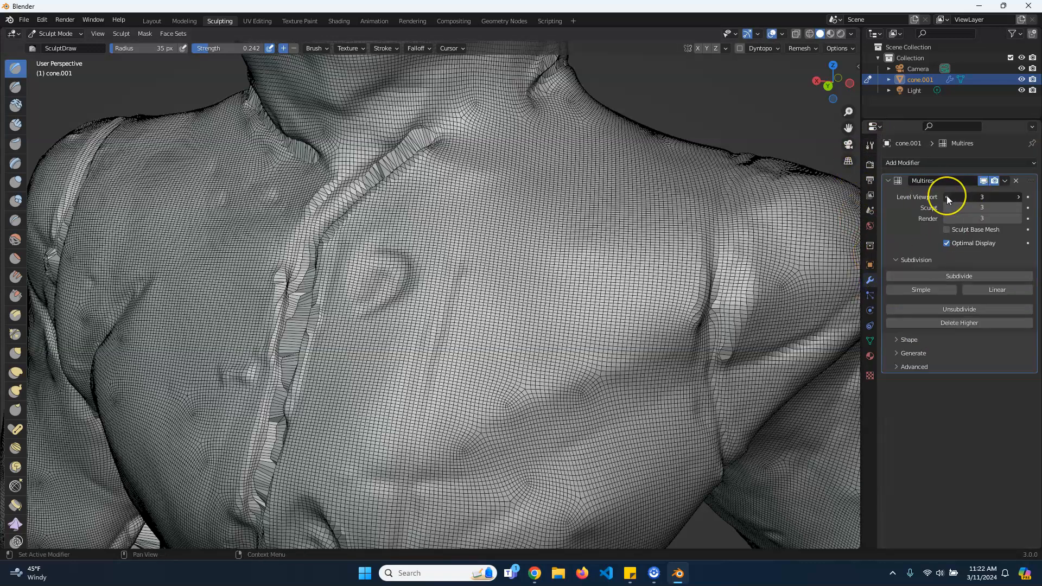
{"action": "left_click", "coordinate": [947, 196]}
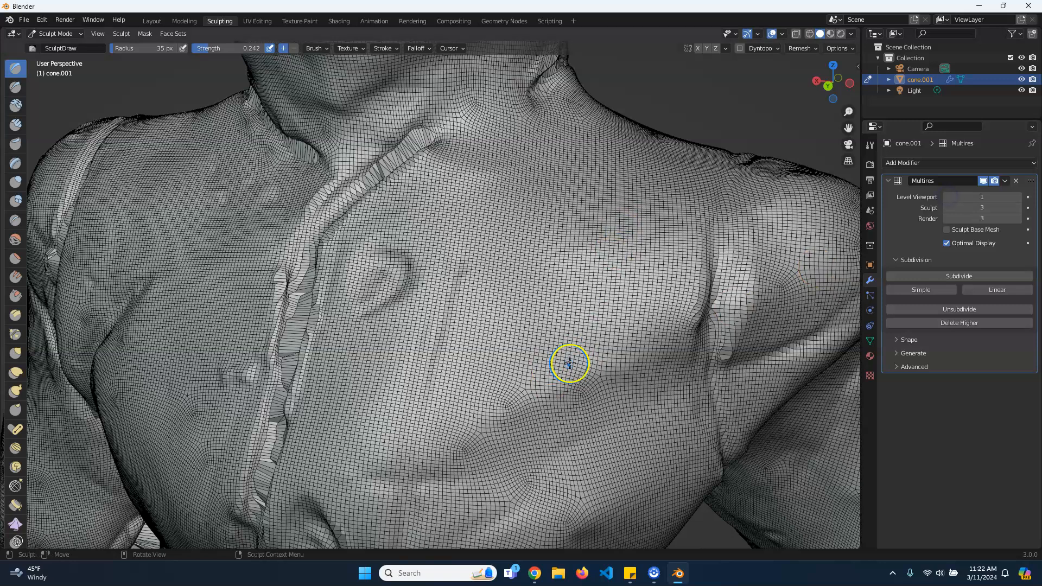
{"action": "left_click", "coordinate": [1019, 197]}
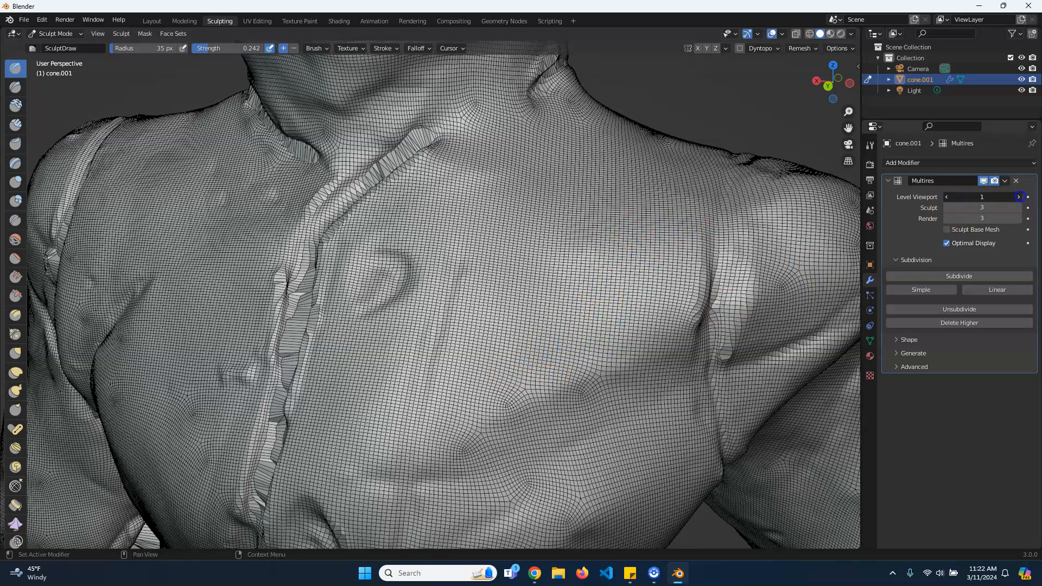
{"action": "left_click", "coordinate": [1018, 197]}
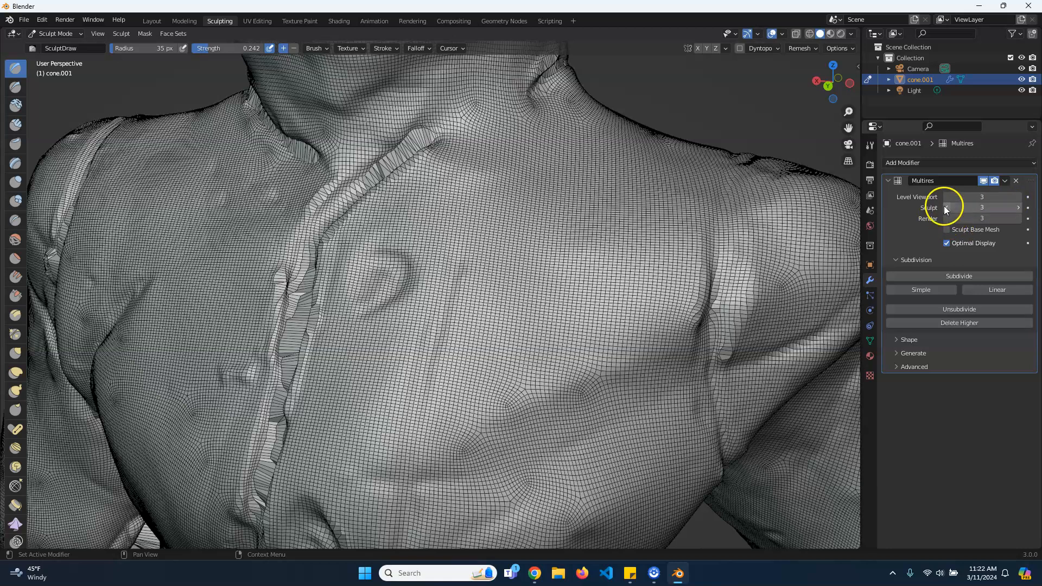
- Compare the chest mesh at Multires sculpt levels 1 and 2, and return the sculpt level to 3
{"action": "left_click", "coordinate": [947, 207]}
{"action": "left_click", "coordinate": [948, 208]}
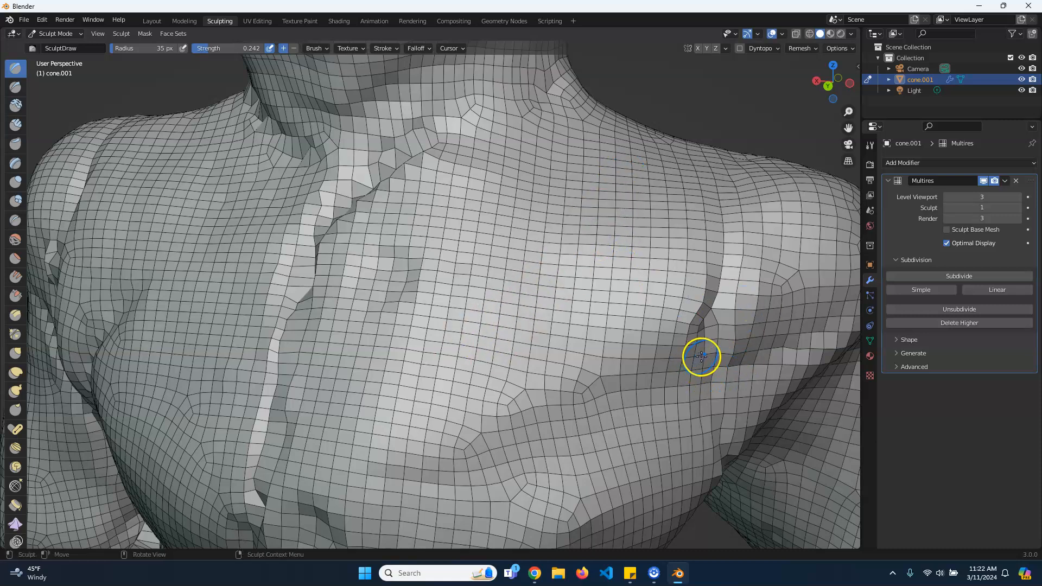
{"action": "left_click", "coordinate": [1019, 208]}
{"action": "left_click", "coordinate": [1019, 208]}
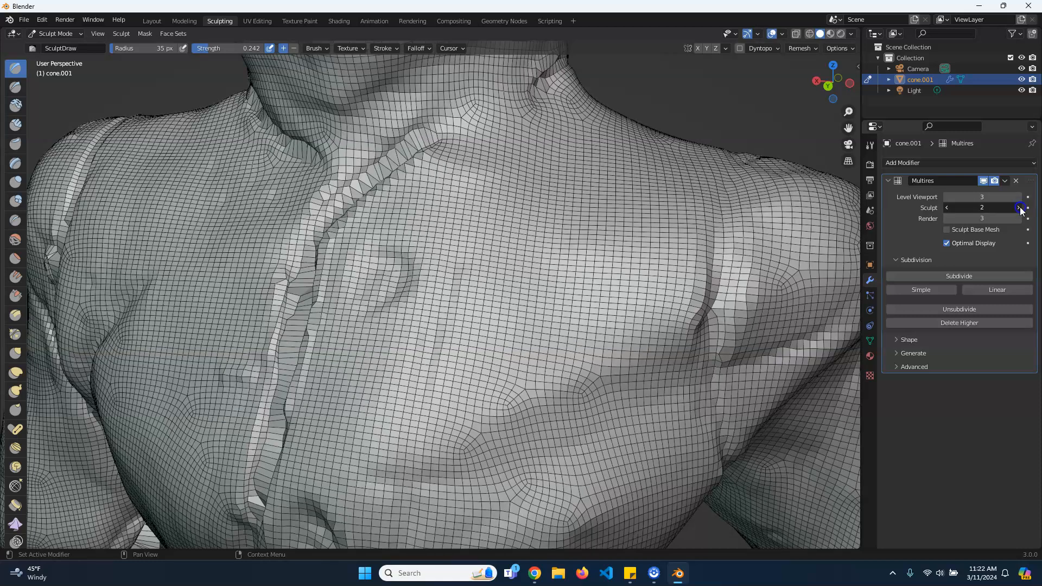
{"action": "left_click", "coordinate": [1018, 206]}
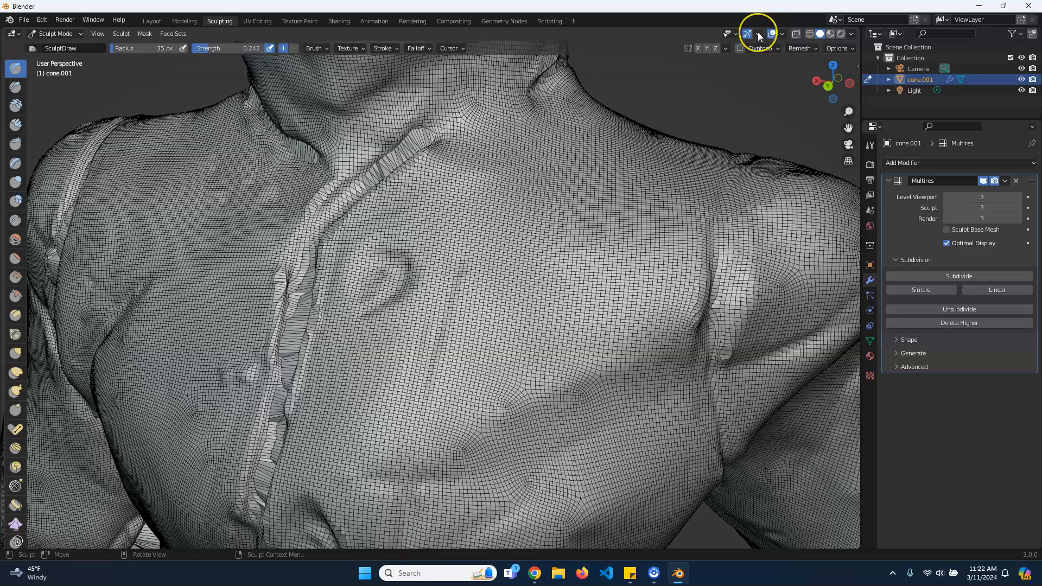
- Turn off the wireframe overlay so the sculpted surface shows without mesh lines
{"action": "left_click", "coordinate": [782, 34]}
{"action": "left_click", "coordinate": [715, 217]}
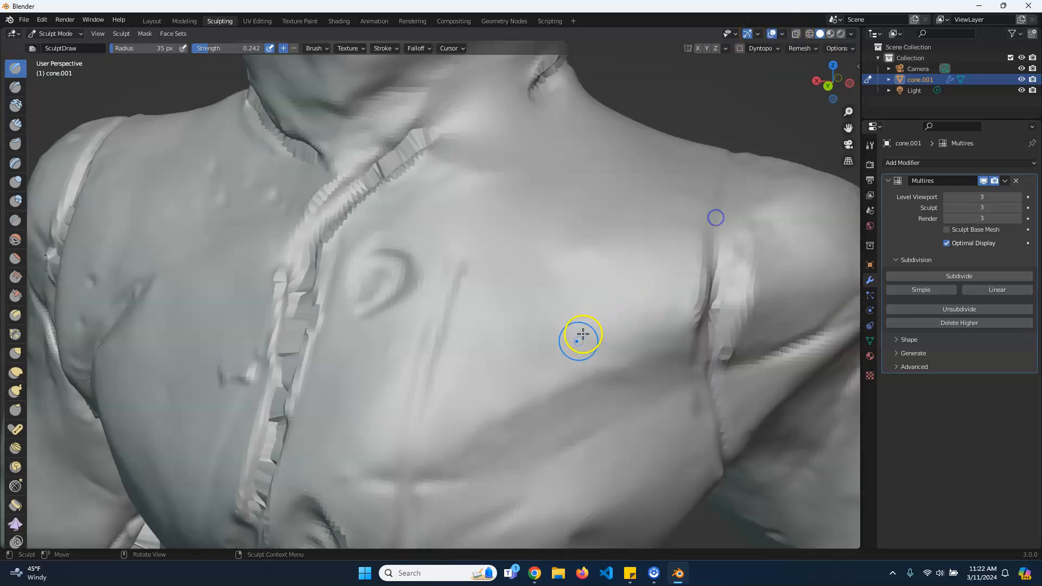
{"action": "scroll", "coordinate": [606, 352], "scroll_direction": "down", "scroll_amount": 3}
{"action": "scroll", "coordinate": [482, 390], "scroll_direction": "up", "scroll_amount": 2}
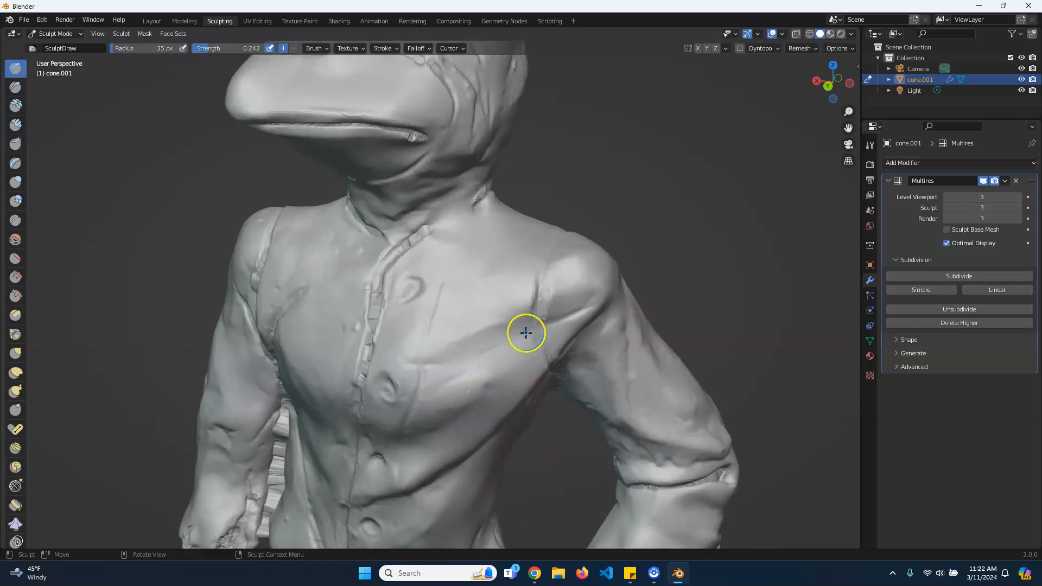
- Try a SculptDraw stroke across the upper chest and undo it
{"action": "scroll", "coordinate": [526, 331], "scroll_direction": "up", "scroll_amount": 2}
{"action": "mouse_move", "coordinate": [577, 220]}
{"action": "left_mouse_down"}
{"action": "mouse_move", "coordinate": [521, 304]}
{"action": "mouse_move", "coordinate": [553, 349]}
{"action": "mouse_move", "coordinate": [444, 288]}
{"action": "mouse_move", "coordinate": [490, 347]}
{"action": "mouse_move", "coordinate": [316, 297]}
{"action": "mouse_move", "coordinate": [216, 307]}
{"action": "mouse_move", "coordinate": [547, 367]}
{"action": "mouse_move", "coordinate": [377, 300]}
{"action": "mouse_move", "coordinate": [386, 239]}
{"action": "left_mouse_up"}
{"action": "key", "text": "ctrl+z"}
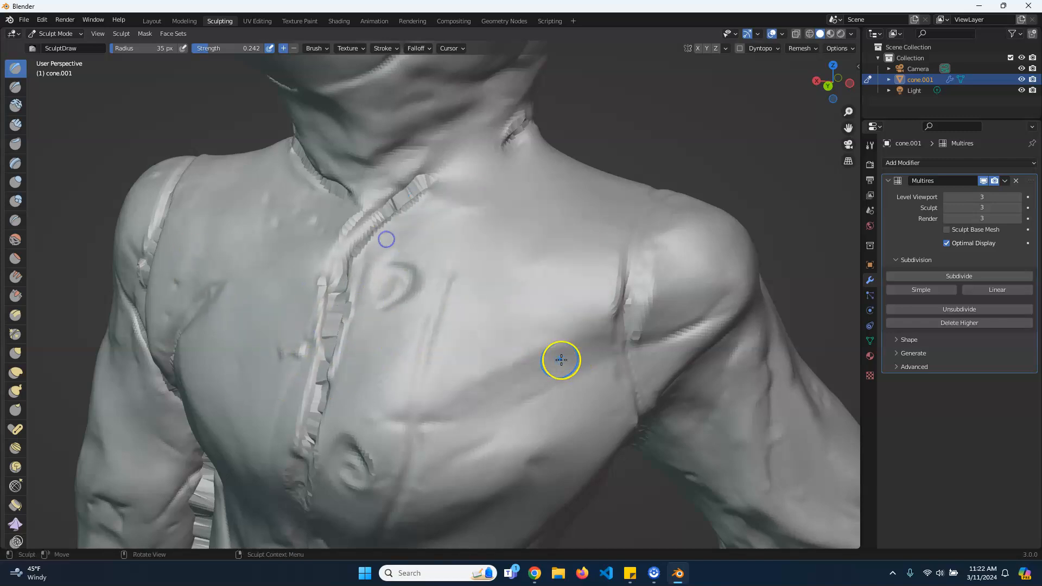
- Carve crease lines down the figure's chest beside the shirt buttons with the Crease brush at 35 px radius and 0.250 strength
{"action": "left_click", "coordinate": [15, 220]}
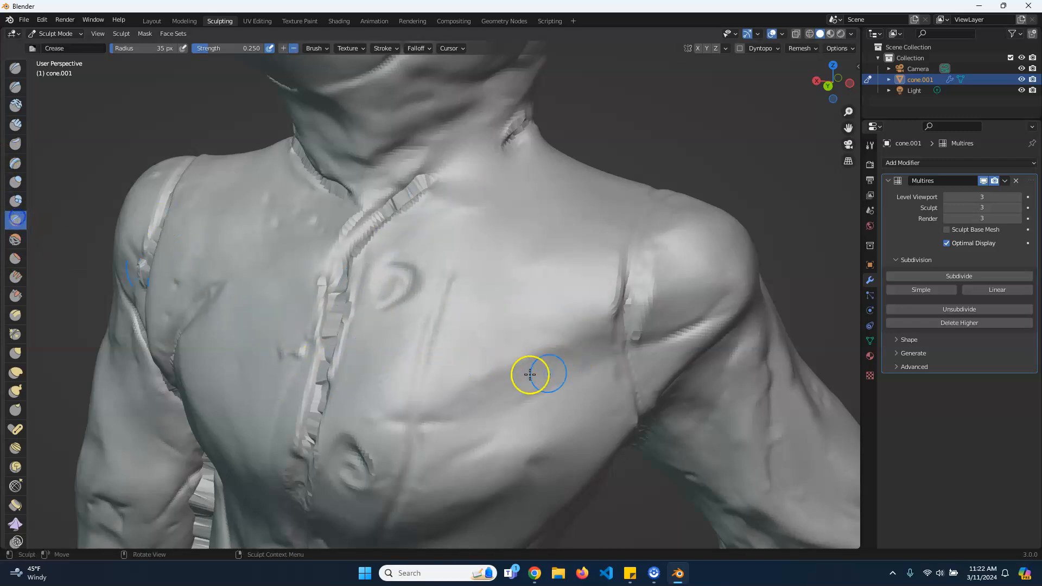
{"action": "left_click", "coordinate": [871, 145]}
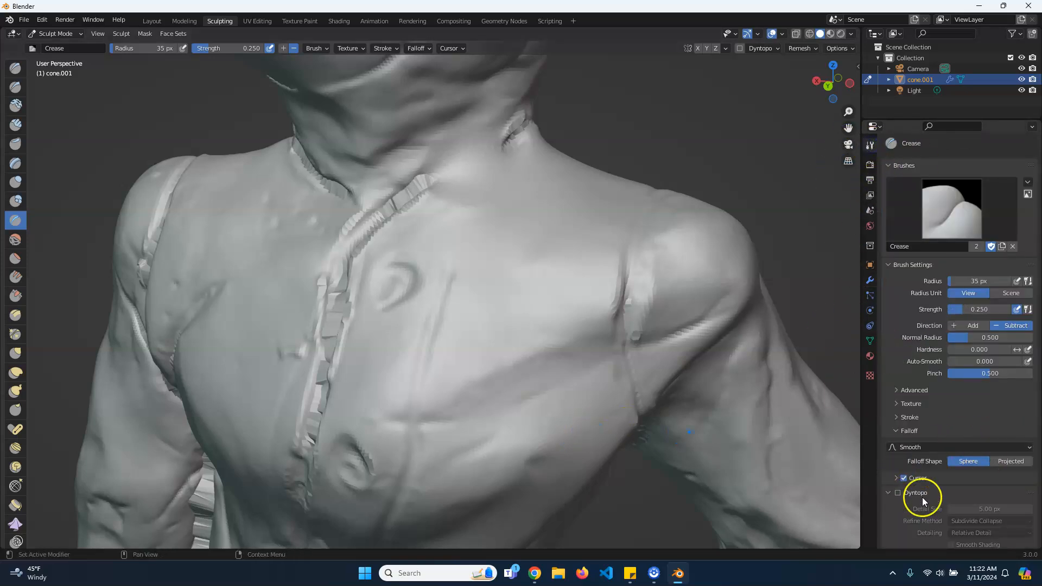
{"action": "scroll", "coordinate": [923, 497], "scroll_direction": "down", "scroll_amount": 3}
{"action": "mouse_move", "coordinate": [530, 339]}
{"action": "left_mouse_down"}
{"action": "mouse_move", "coordinate": [514, 298]}
{"action": "mouse_move", "coordinate": [503, 379]}
{"action": "mouse_move", "coordinate": [507, 259]}
{"action": "mouse_move", "coordinate": [512, 446]}
{"action": "left_mouse_up"}
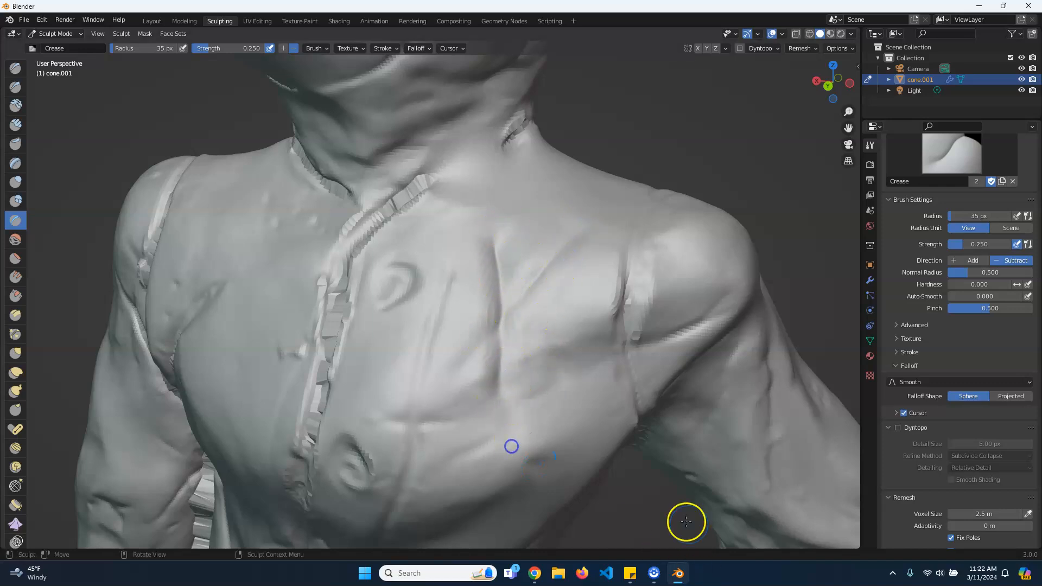
{"action": "scroll", "coordinate": [507, 309], "scroll_direction": "up", "scroll_amount": 7}
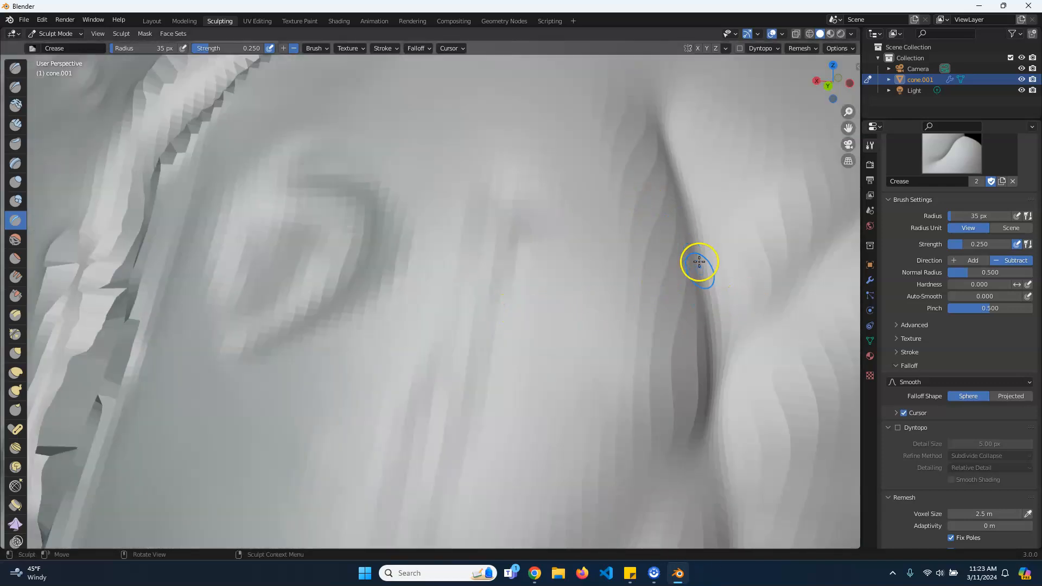
{"action": "scroll", "coordinate": [644, 314], "scroll_direction": "down", "scroll_amount": 7}
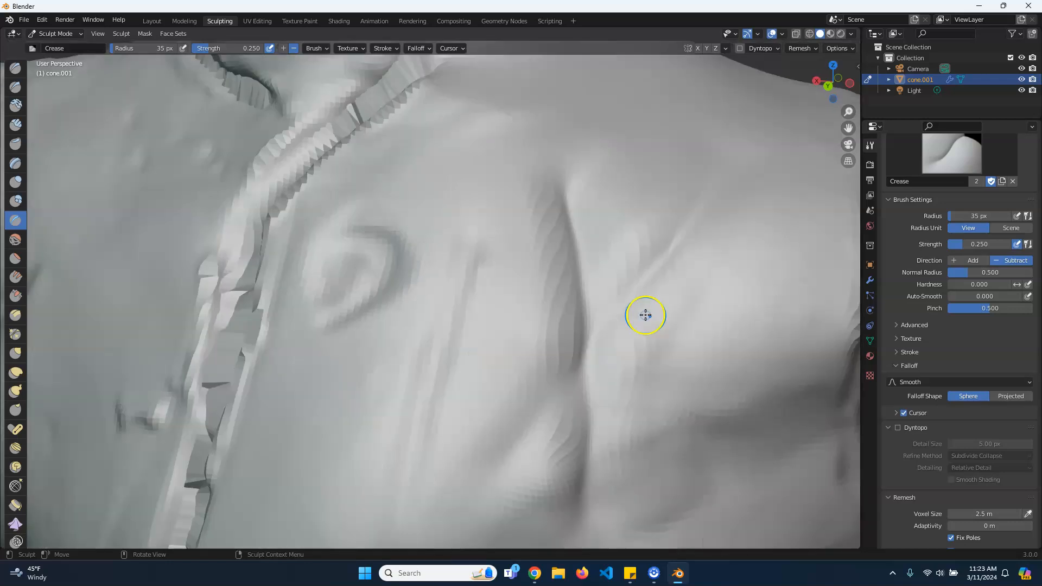
{"action": "scroll", "coordinate": [566, 264], "scroll_direction": "down", "scroll_amount": 3}
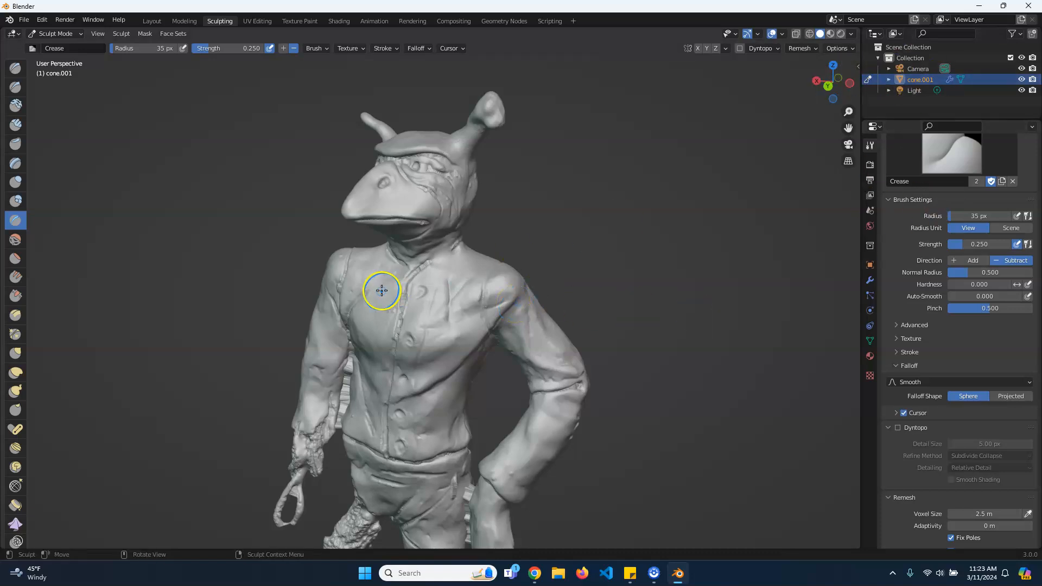
- Smooth the carved creases on the chest, the jagged button placket and collar edge, and the bumps on the other chest side
{"action": "scroll", "coordinate": [559, 318], "scroll_direction": "up", "scroll_amount": 4}
{"action": "mouse_move", "coordinate": [515, 276]}
{"action": "left_mouse_down", "text": "shift"}
{"action": "mouse_move", "coordinate": [491, 260]}
{"action": "mouse_move", "coordinate": [465, 356]}
{"action": "mouse_move", "coordinate": [480, 411]}
{"action": "left_mouse_up", "text": "shift"}
{"action": "left_click_drag", "start_coordinate": [584, 329], "coordinate": [588, 293], "text": "shift"}
{"action": "left_click_drag", "start_coordinate": [409, 353], "coordinate": [420, 323], "text": "shift"}
{"action": "mouse_move", "coordinate": [368, 274]}
{"action": "left_mouse_down", "text": "shift"}
{"action": "mouse_move", "coordinate": [361, 342]}
{"action": "mouse_move", "coordinate": [363, 263]}
{"action": "mouse_move", "coordinate": [516, 177]}
{"action": "mouse_move", "coordinate": [448, 200]}
{"action": "mouse_move", "coordinate": [483, 179]}
{"action": "mouse_move", "coordinate": [458, 201]}
{"action": "left_mouse_up", "text": "shift"}
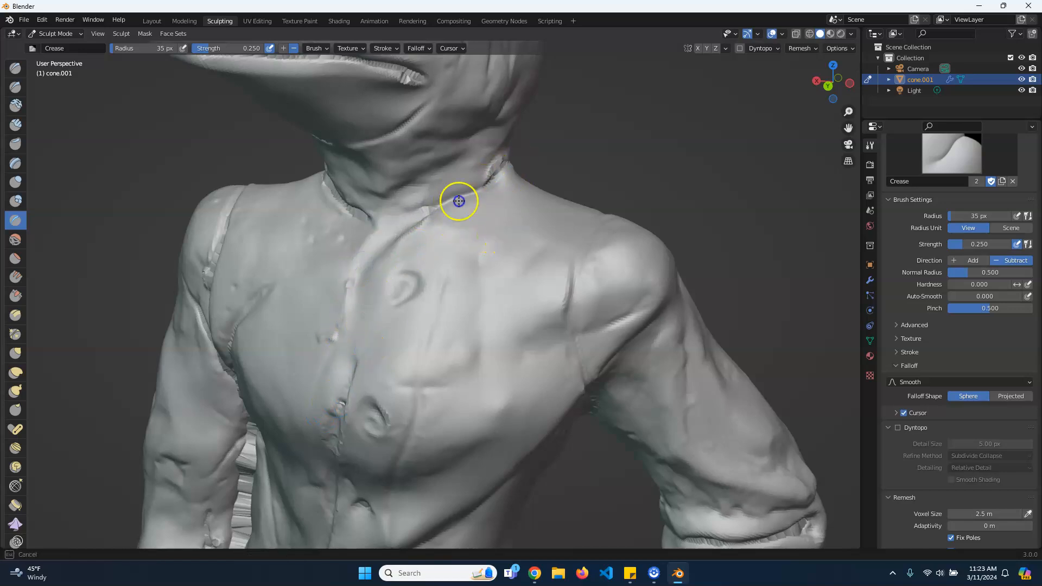
{"action": "mouse_move", "coordinate": [354, 340]}
{"action": "left_mouse_down"}
{"action": "mouse_move", "coordinate": [372, 272]}
{"action": "mouse_move", "coordinate": [347, 396]}
{"action": "left_mouse_up"}
{"action": "left_click_drag", "start_coordinate": [339, 499], "coordinate": [342, 389]}
{"action": "left_click_drag", "start_coordinate": [315, 261], "coordinate": [316, 261], "text": "shift"}
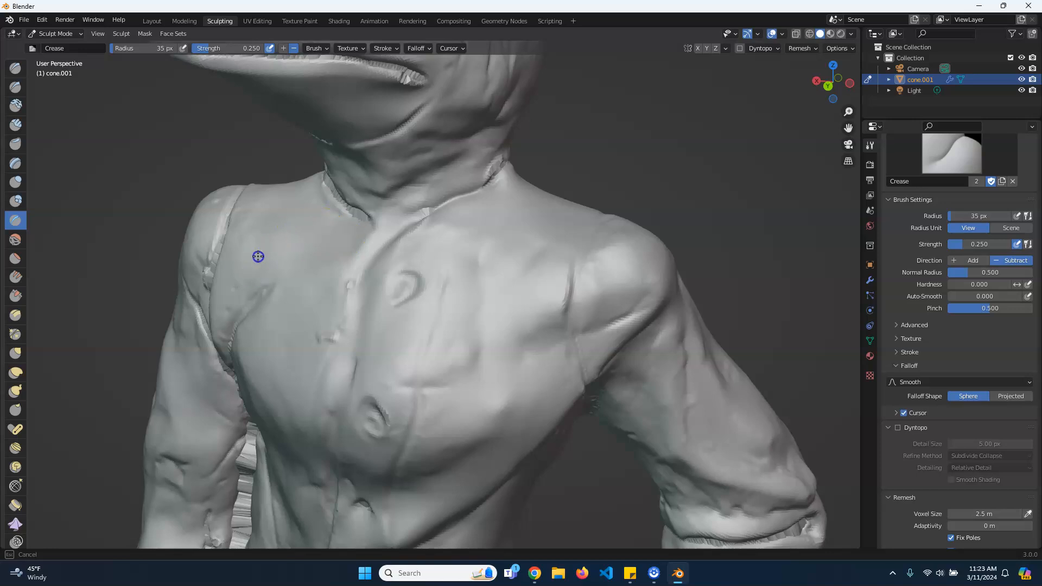
{"action": "scroll", "coordinate": [665, 384], "scroll_direction": "down", "scroll_amount": 5}
{"action": "scroll", "coordinate": [553, 434], "scroll_direction": "up", "scroll_amount": 2}
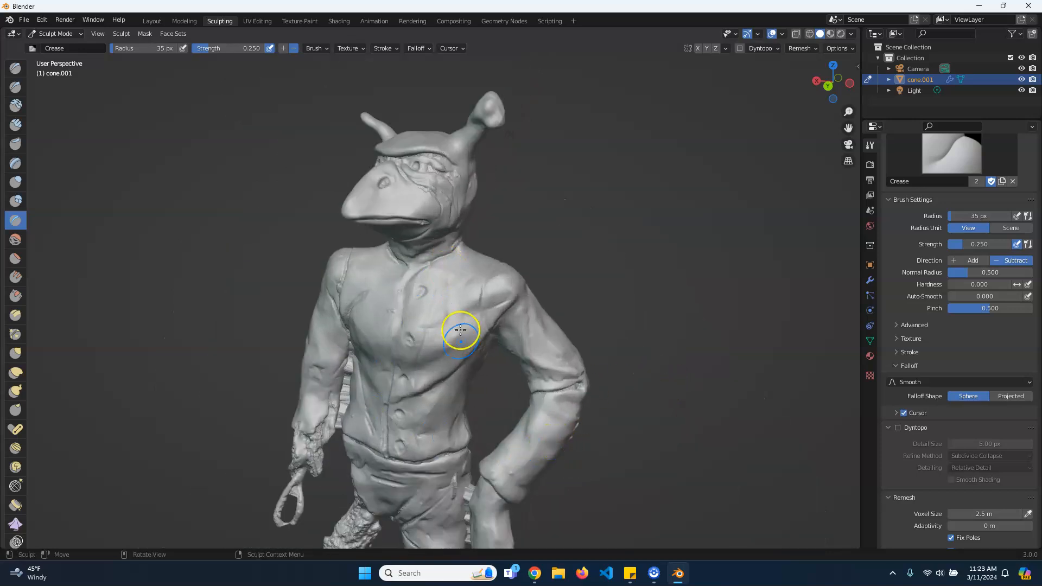
{"action": "scroll", "coordinate": [460, 330], "scroll_direction": "up", "scroll_amount": 2}
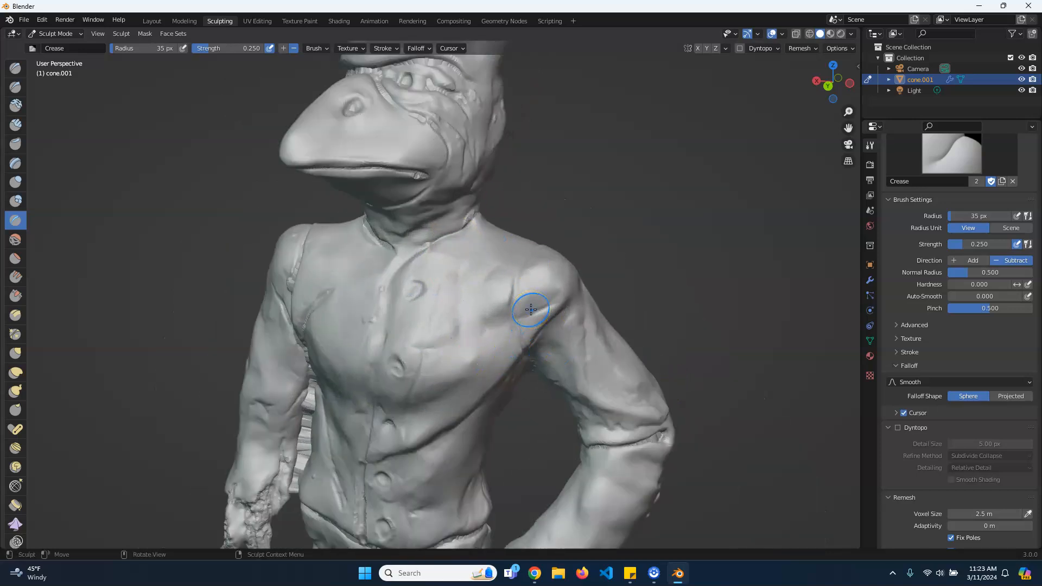